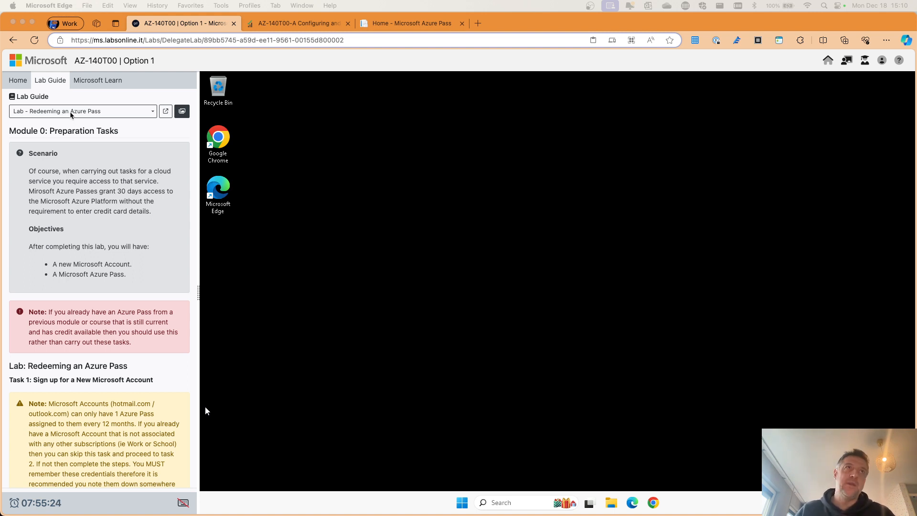
{"action": "scroll", "coordinate": [86, 136], "scroll_direction": "down", "scroll_amount": 1}
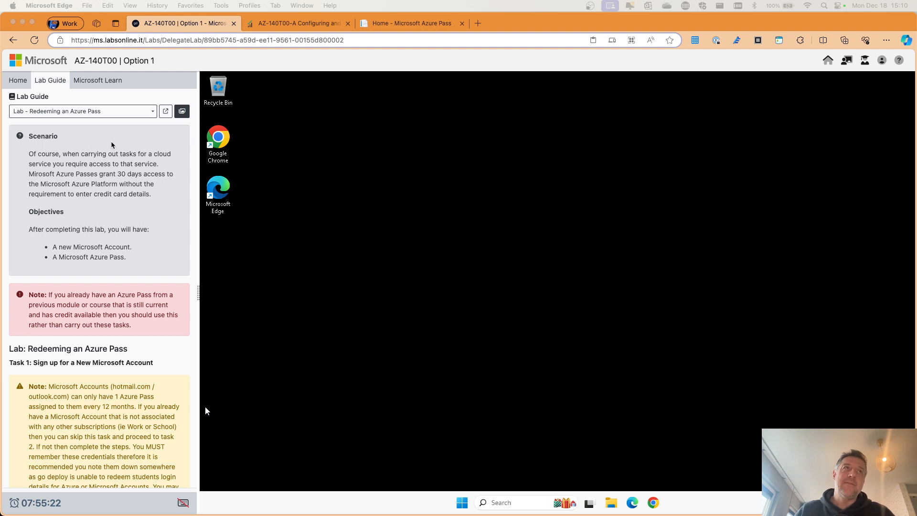
{"action": "scroll", "coordinate": [100, 148], "scroll_direction": "down", "scroll_amount": 1}
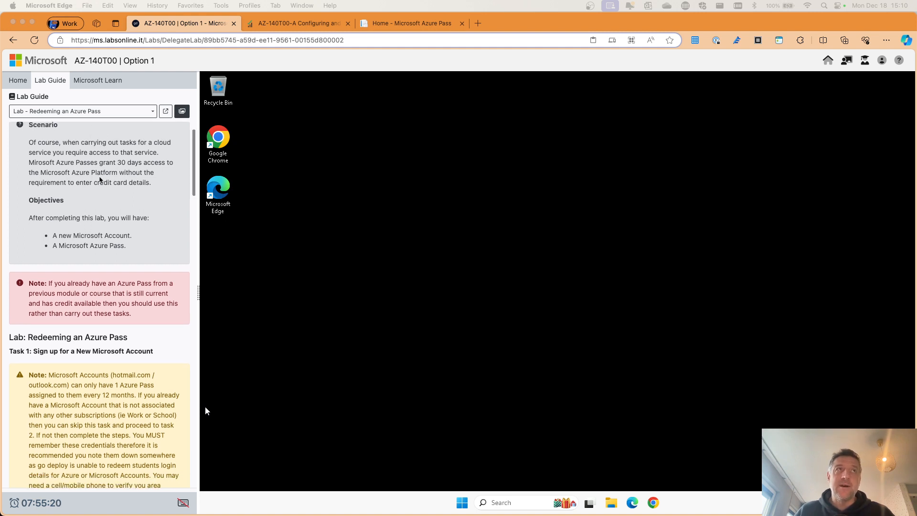
{"action": "scroll", "coordinate": [100, 179], "scroll_direction": "up", "scroll_amount": 1}
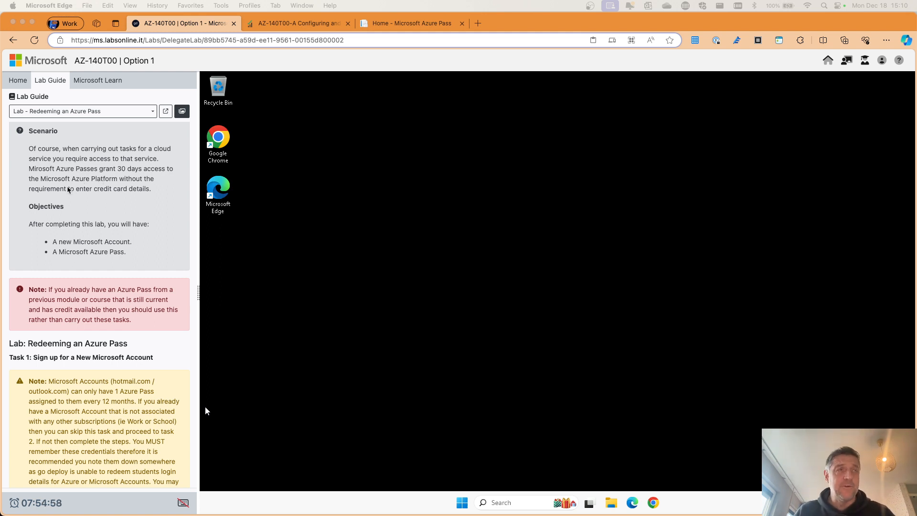
{"action": "scroll", "coordinate": [71, 188], "scroll_direction": "down", "scroll_amount": 1}
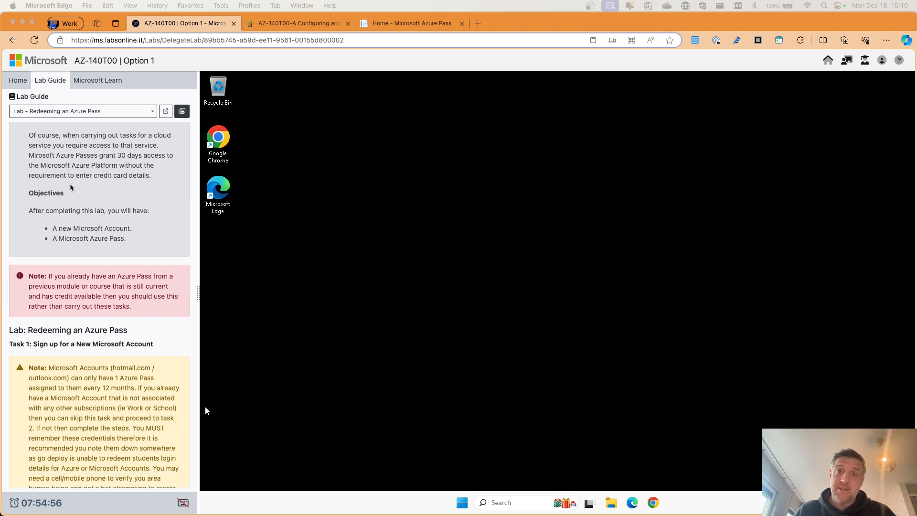
{"action": "scroll", "coordinate": [71, 187], "scroll_direction": "up", "scroll_amount": 1}
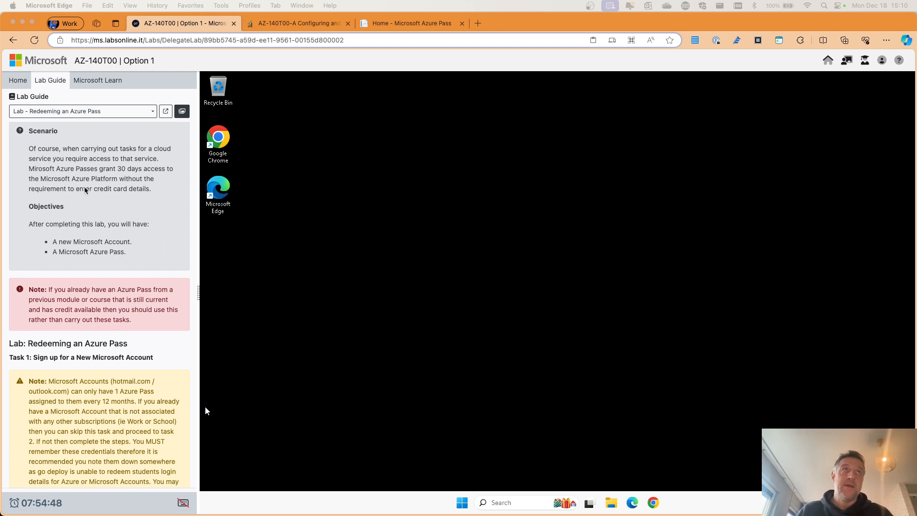
{"action": "scroll", "coordinate": [80, 192], "scroll_direction": "up", "scroll_amount": 2}
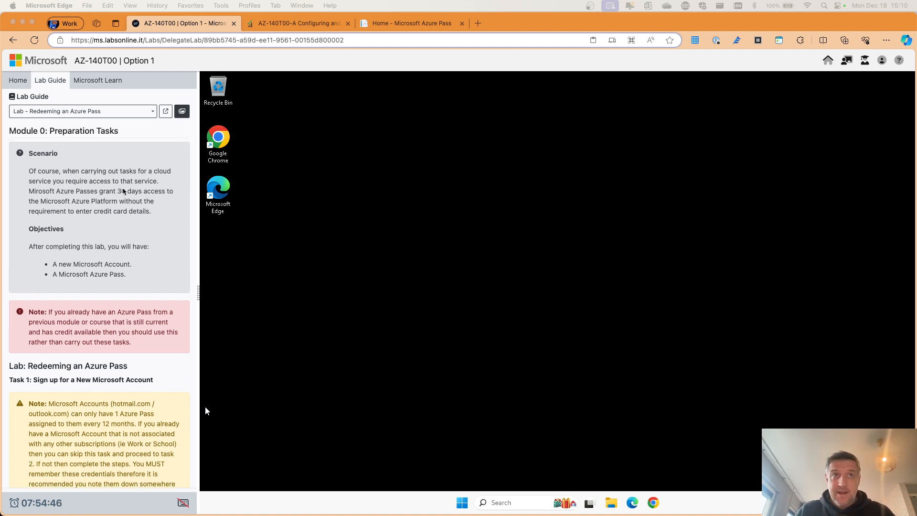
{"action": "scroll", "coordinate": [124, 191], "scroll_direction": "down", "scroll_amount": 1}
{"action": "scroll", "coordinate": [115, 237], "scroll_direction": "down", "scroll_amount": 3}
{"action": "scroll", "coordinate": [117, 233], "scroll_direction": "up", "scroll_amount": 3}
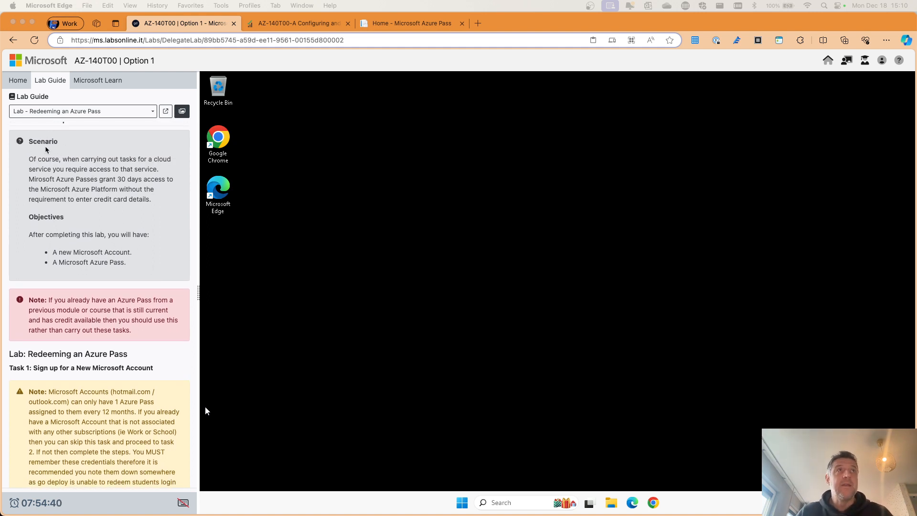
{"action": "scroll", "coordinate": [77, 182], "scroll_direction": "down", "scroll_amount": 10}
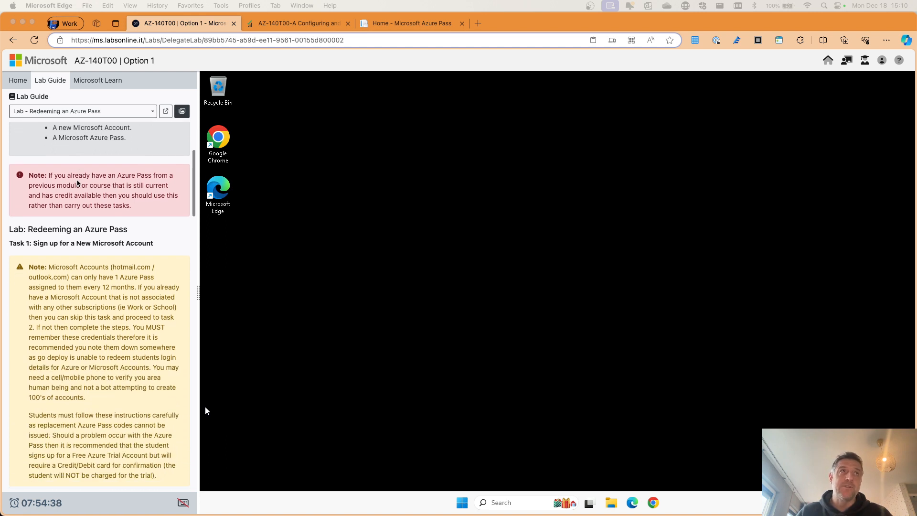
{"action": "scroll", "coordinate": [76, 182], "scroll_direction": "down", "scroll_amount": 5}
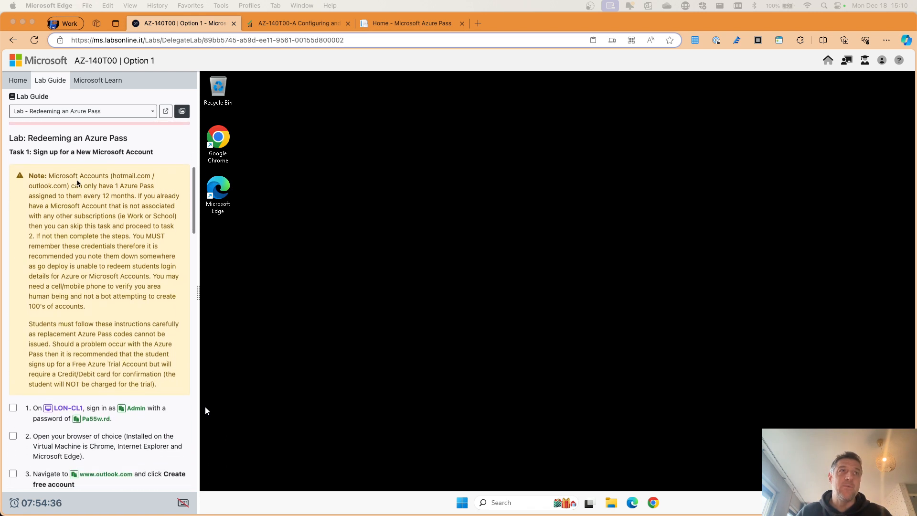
{"action": "scroll", "coordinate": [77, 182], "scroll_direction": "down", "scroll_amount": 3}
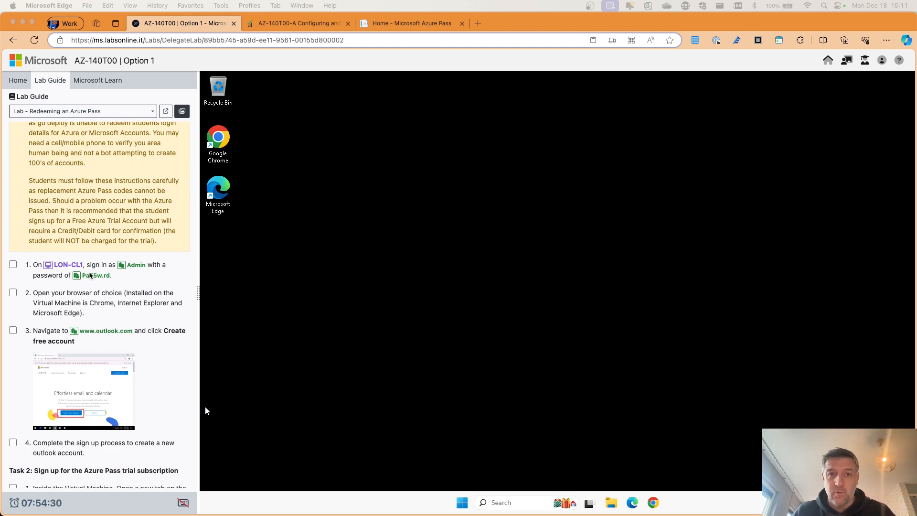
{"action": "scroll", "coordinate": [138, 270], "scroll_direction": "down", "scroll_amount": 3}
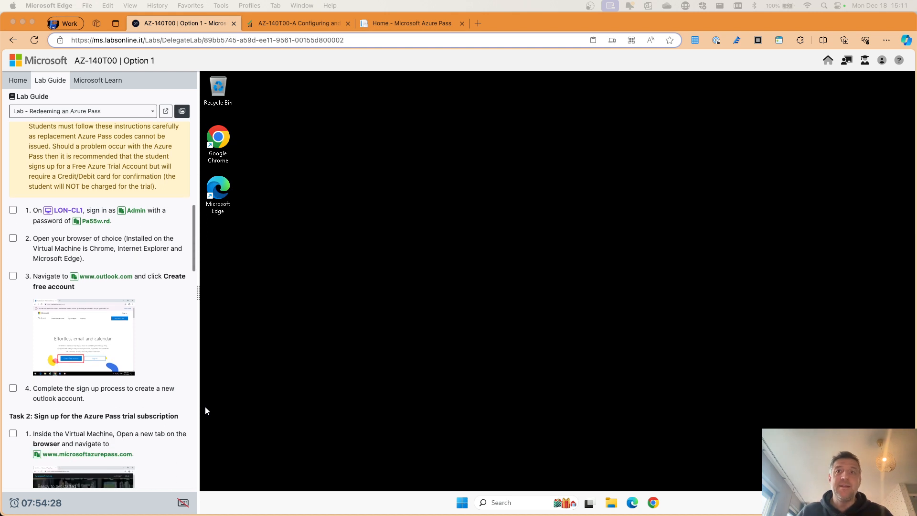
{"action": "left_click", "coordinate": [633, 503]}
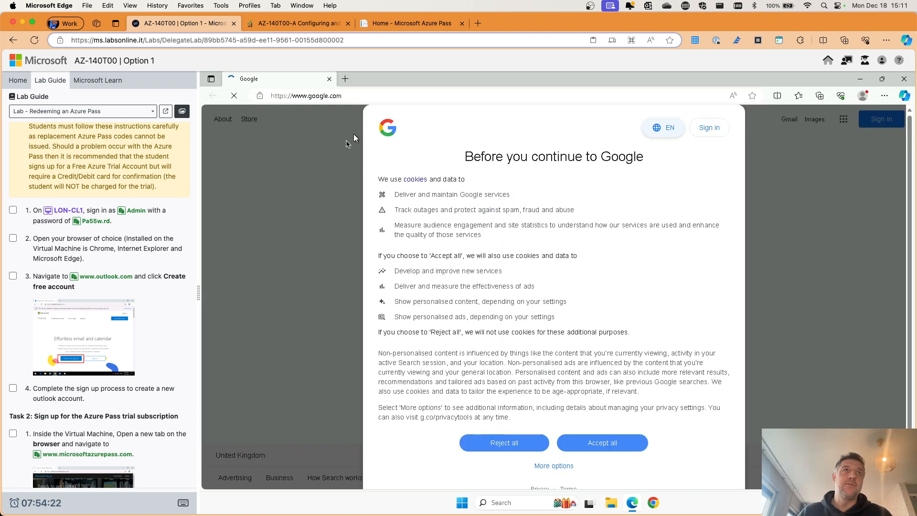
{"action": "left_click", "coordinate": [599, 443]}
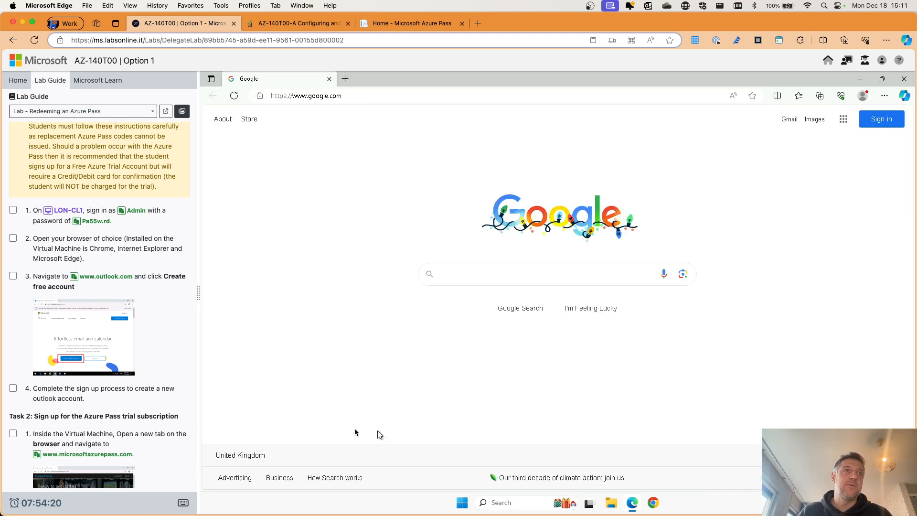
{"action": "left_click", "coordinate": [338, 96]}
{"action": "left_click", "coordinate": [112, 277]}
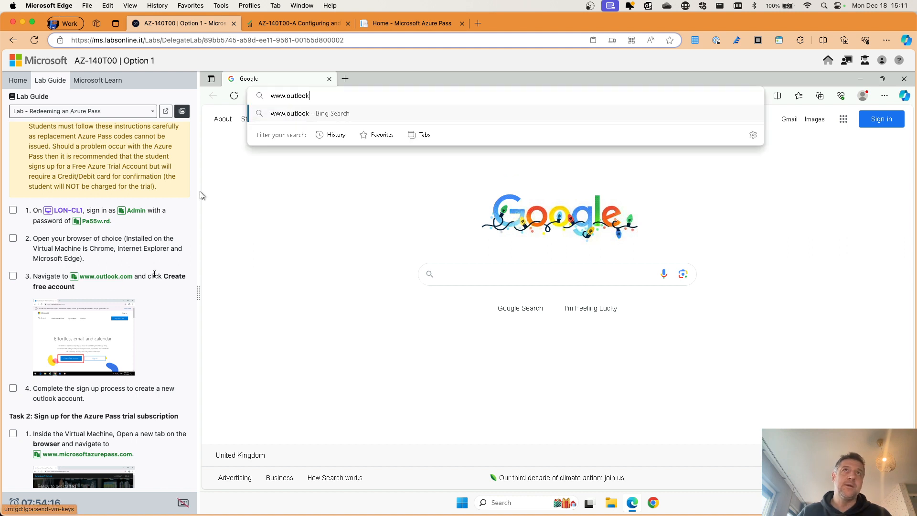
{"action": "key", "text": "Return"}
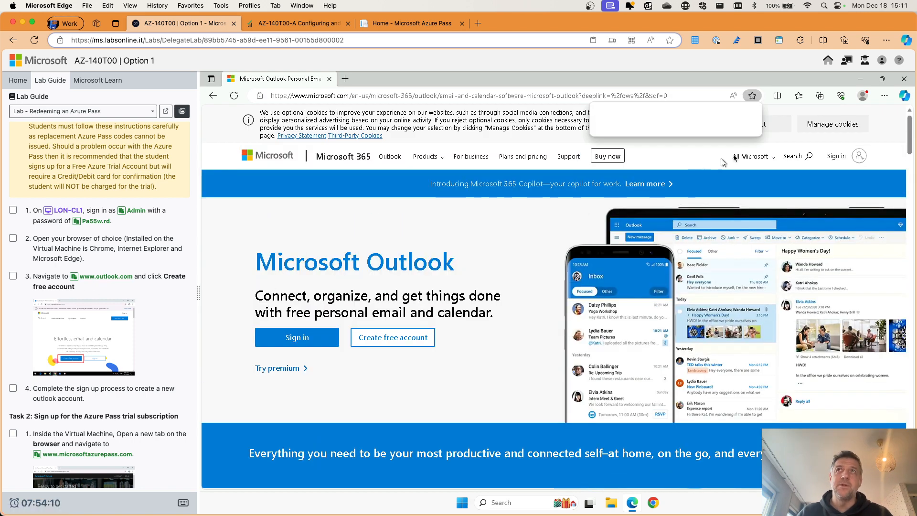
Step: Clear Outlook's app popup and cookies, tick guide steps 1–3, and start a free account
{"action": "left_click", "coordinate": [753, 113]}
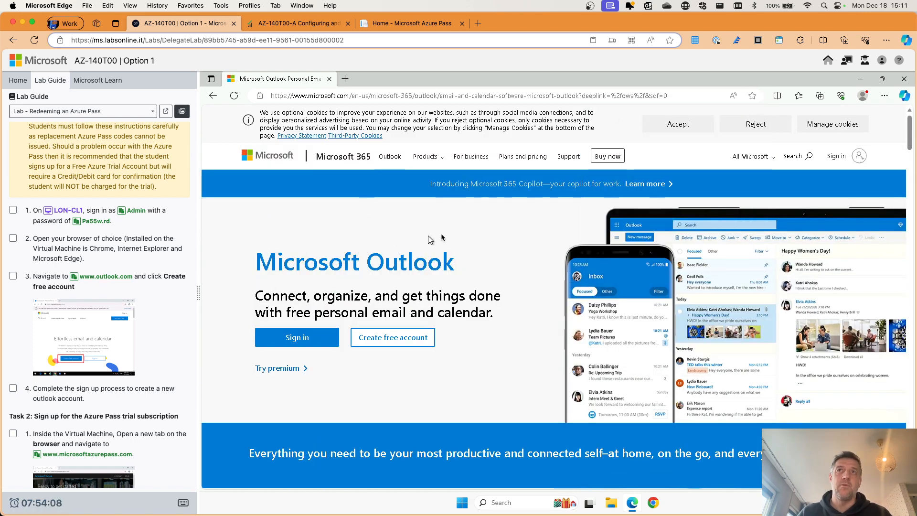
{"action": "left_click", "coordinate": [684, 133]}
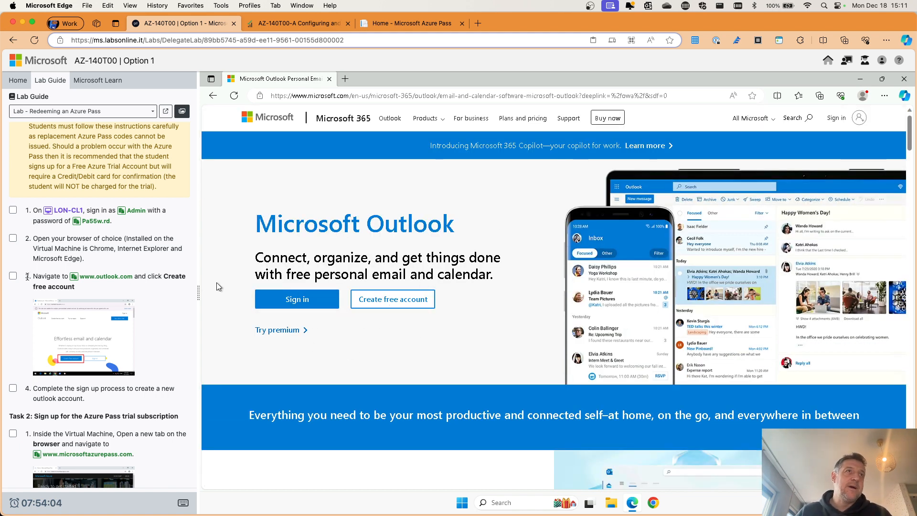
{"action": "left_click", "coordinate": [10, 276]}
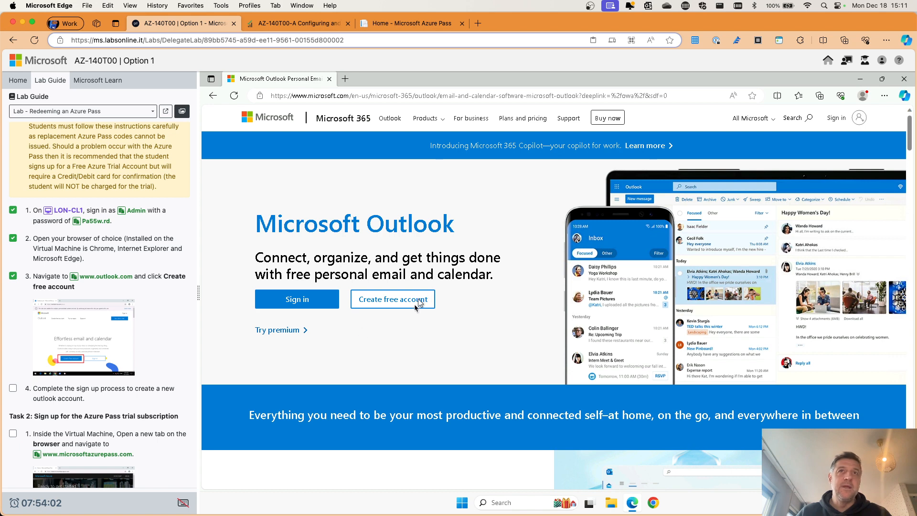
{"action": "left_click", "coordinate": [383, 301]}
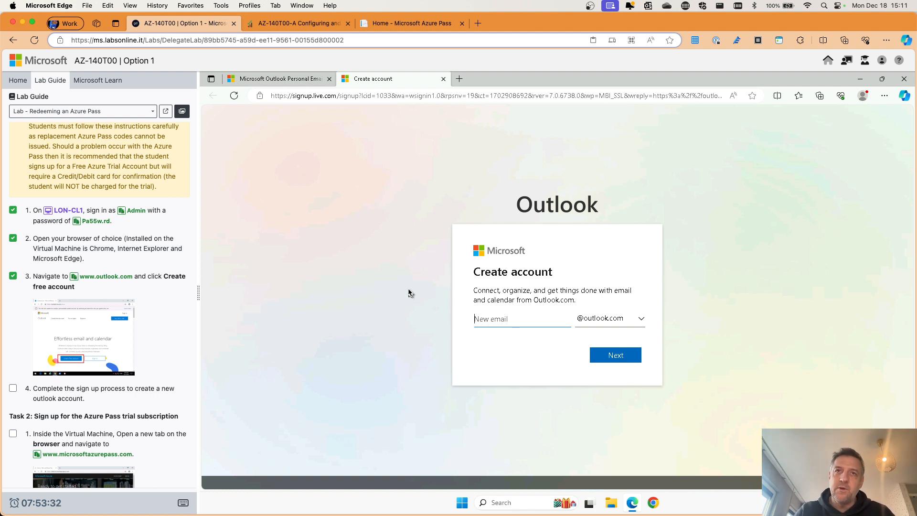
Step: Try a first new outlook.com address built from digits and letters
{"action": "type", "text": "2312"}
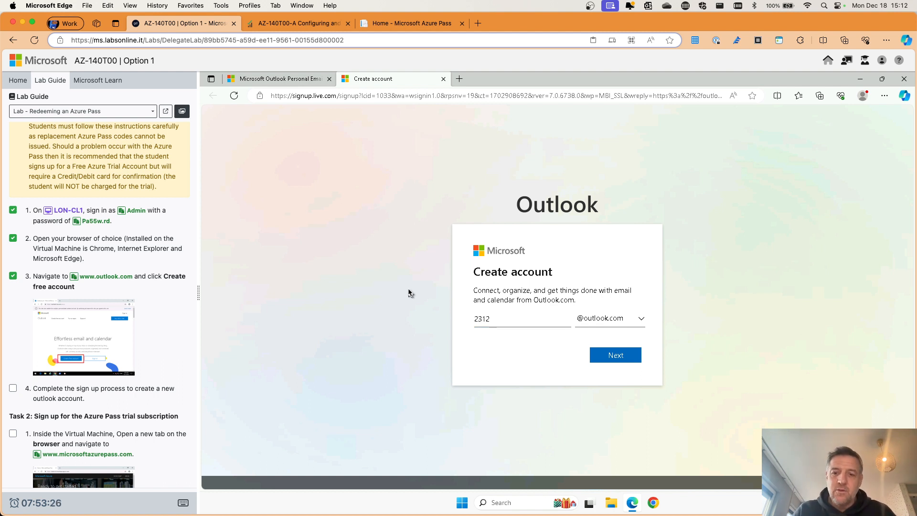
{"action": "left_click", "coordinate": [507, 321]}
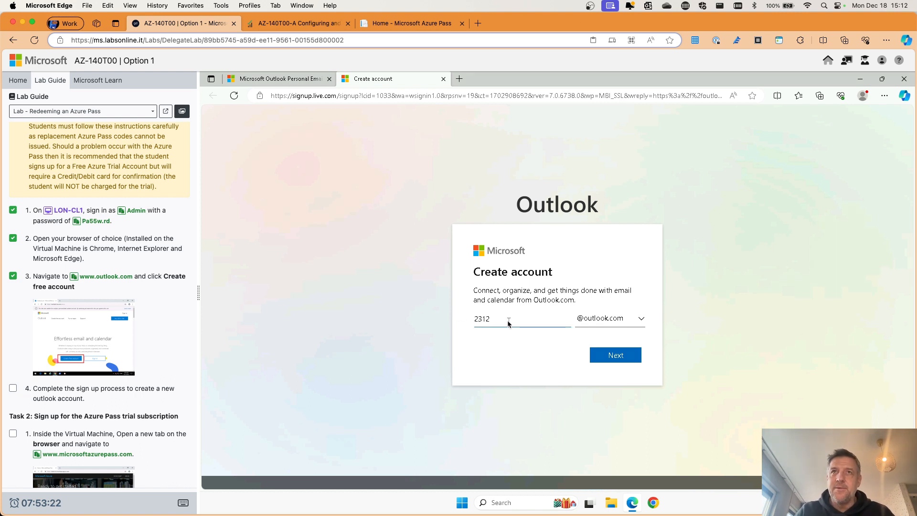
{"action": "type", "text": "adj"}
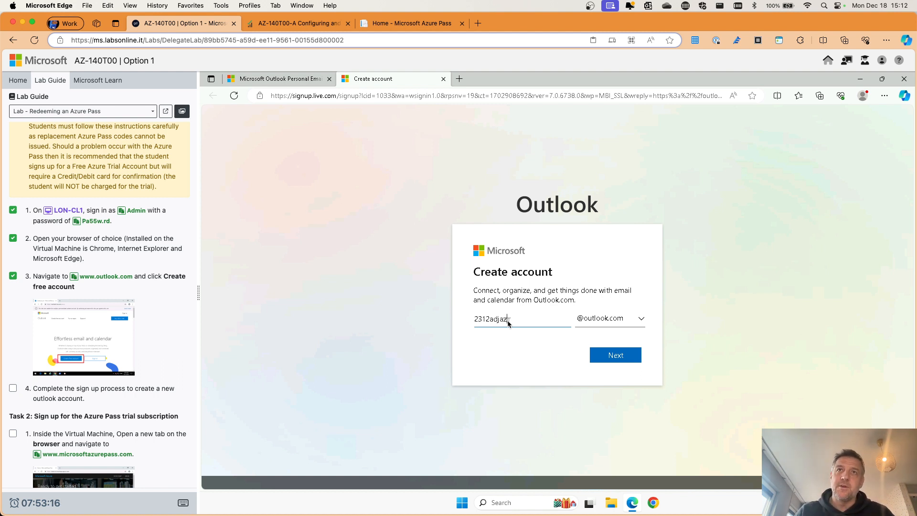
{"action": "type", "text": "a"}
{"action": "key", "text": "BackSpace"}
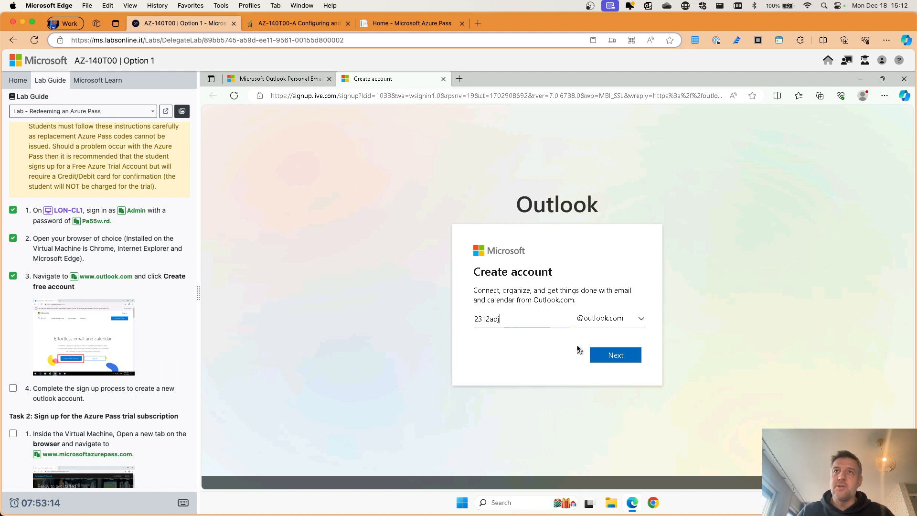
{"action": "left_click", "coordinate": [614, 357]}
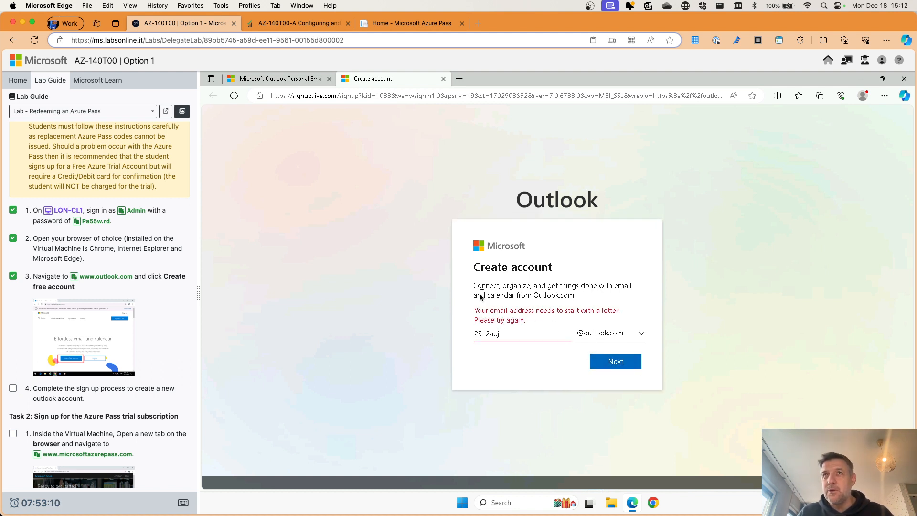
Step: Rework the address to start with letters and add a suffix until it is accepted
{"action": "left_click", "coordinate": [473, 334]}
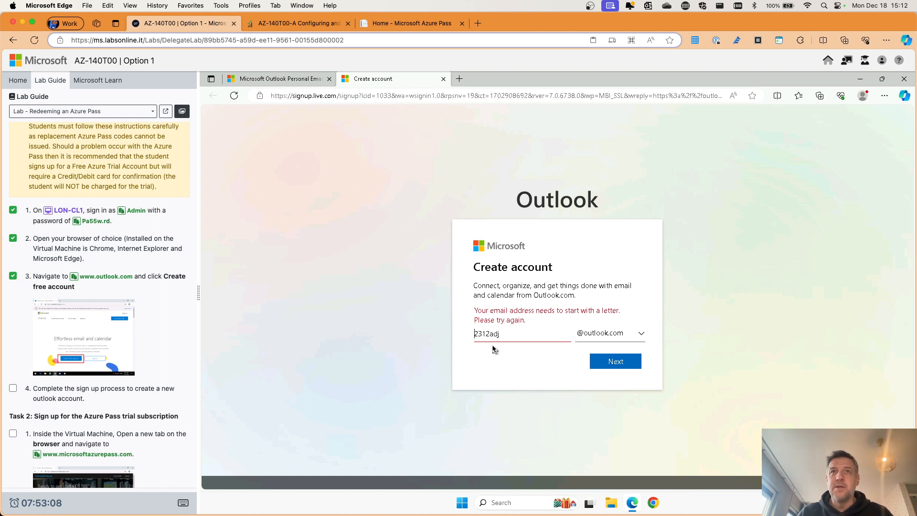
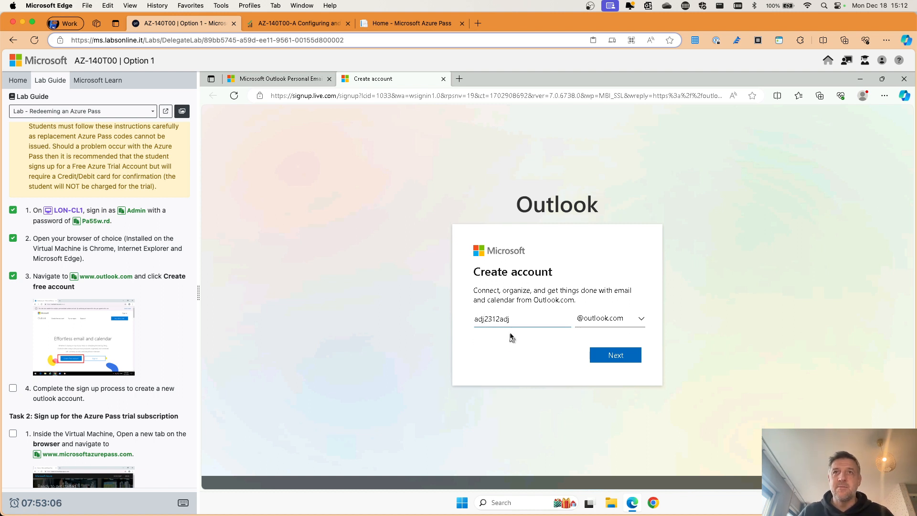
{"action": "left_click", "coordinate": [516, 319]}
{"action": "key", "text": "BackSpace"}
{"action": "key", "text": "BackSpace"}
{"action": "key", "text": "BackSpace"}
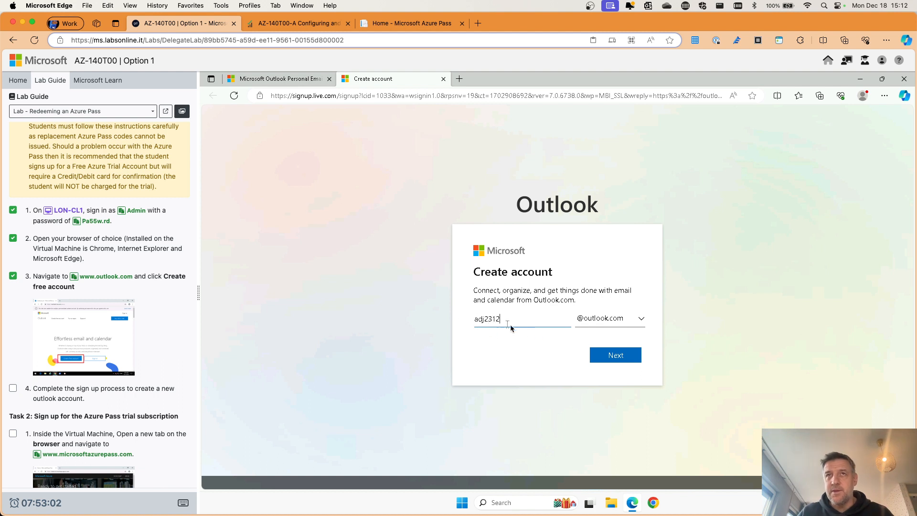
{"action": "left_click", "coordinate": [609, 356]}
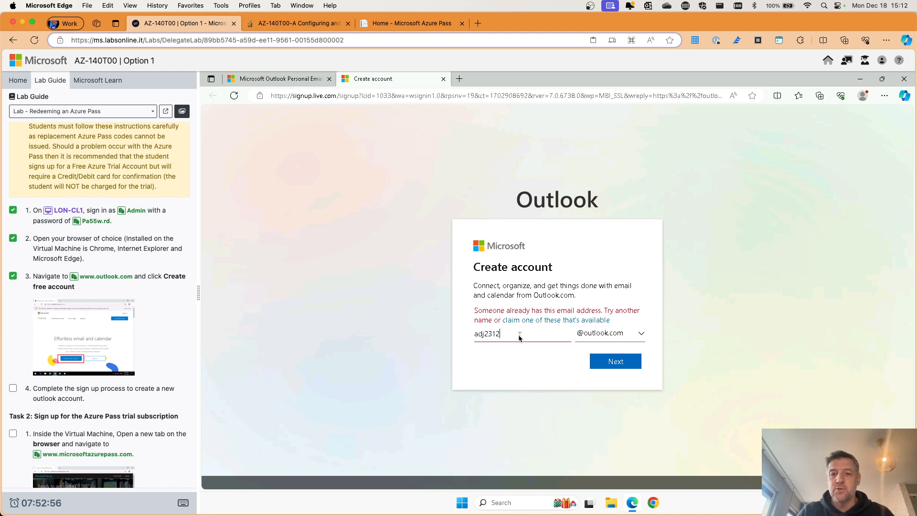
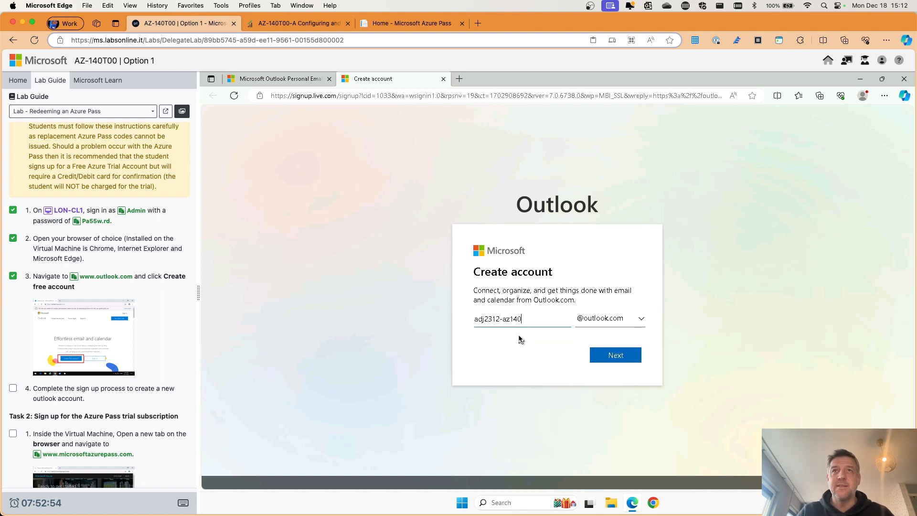
{"action": "left_click", "coordinate": [612, 355]}
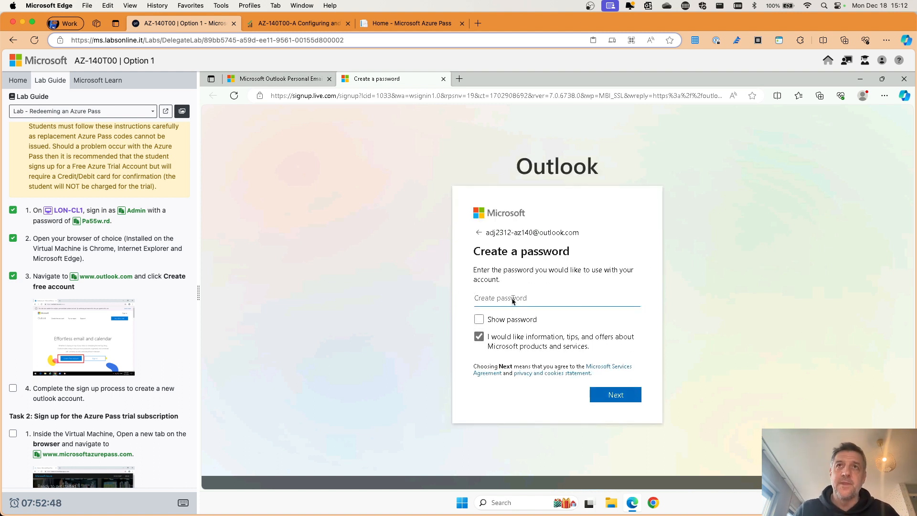
Step: Set the account password with Microsoft information and offers unticked
{"action": "type", "text": "Pa55"}
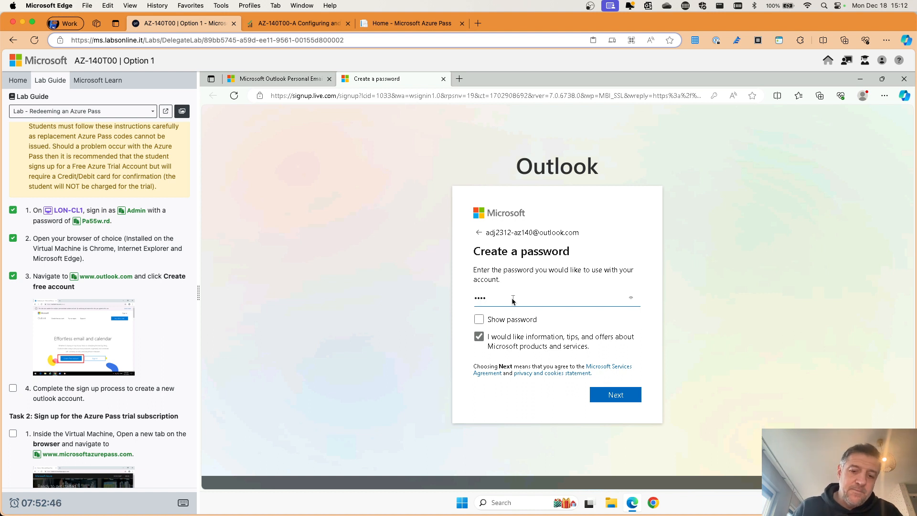
{"action": "type", "text": "w.rd1234"}
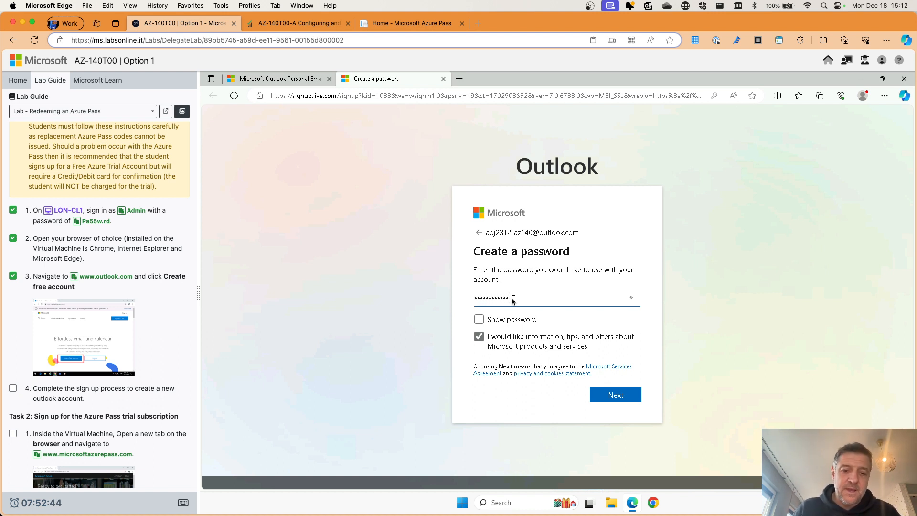
{"action": "type", "text": "!"}
{"action": "left_click", "coordinate": [517, 339]}
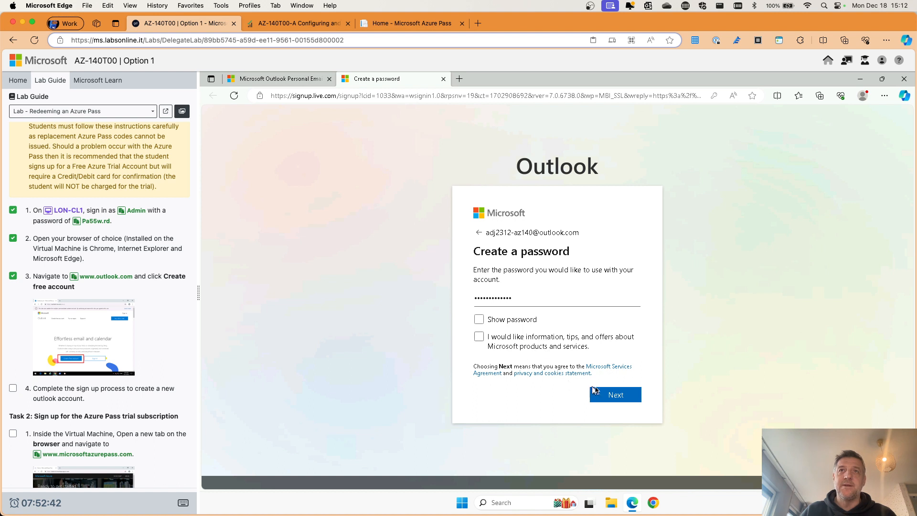
{"action": "left_click", "coordinate": [594, 392]}
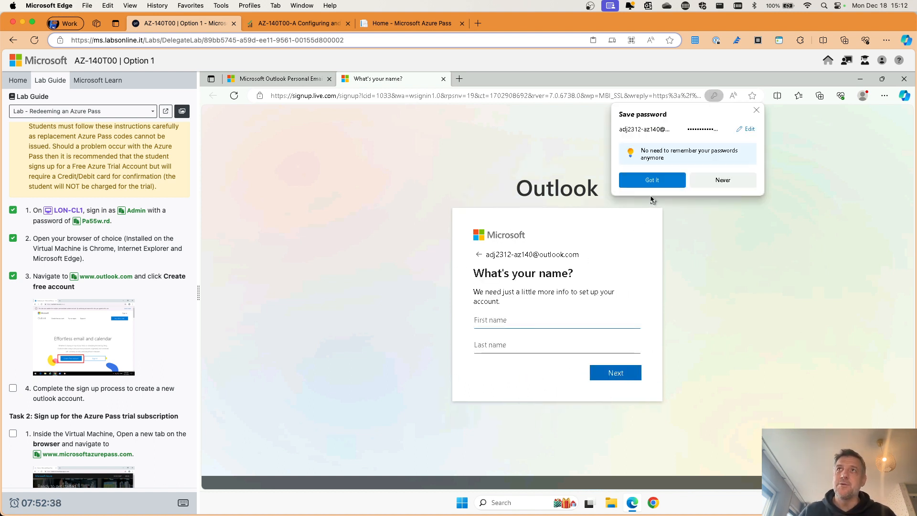
Step: Skip saving the password and submit the account holder's first and last name
{"action": "left_click", "coordinate": [652, 182]}
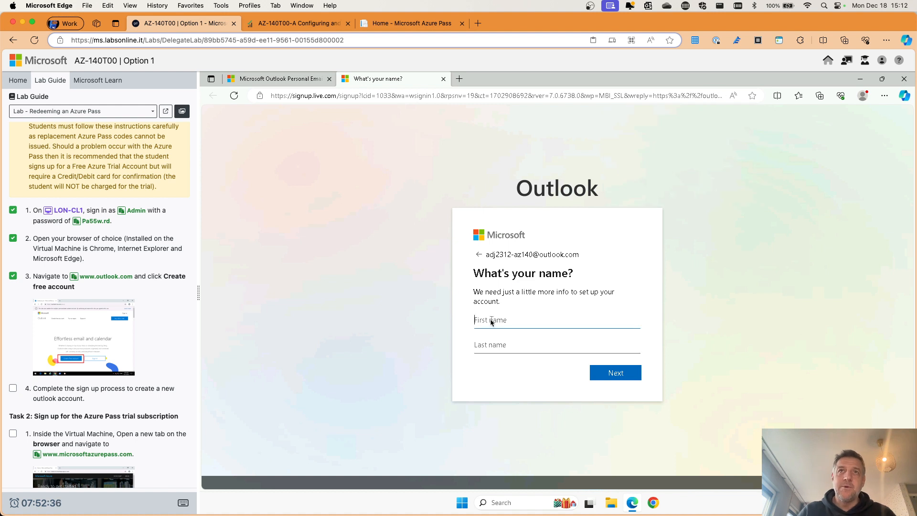
{"action": "key", "text": "Tab"}
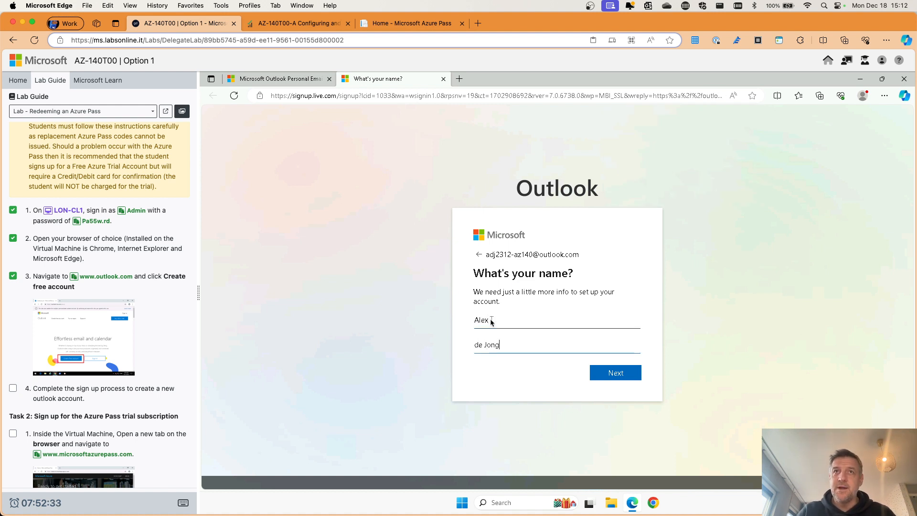
{"action": "left_click", "coordinate": [614, 373]}
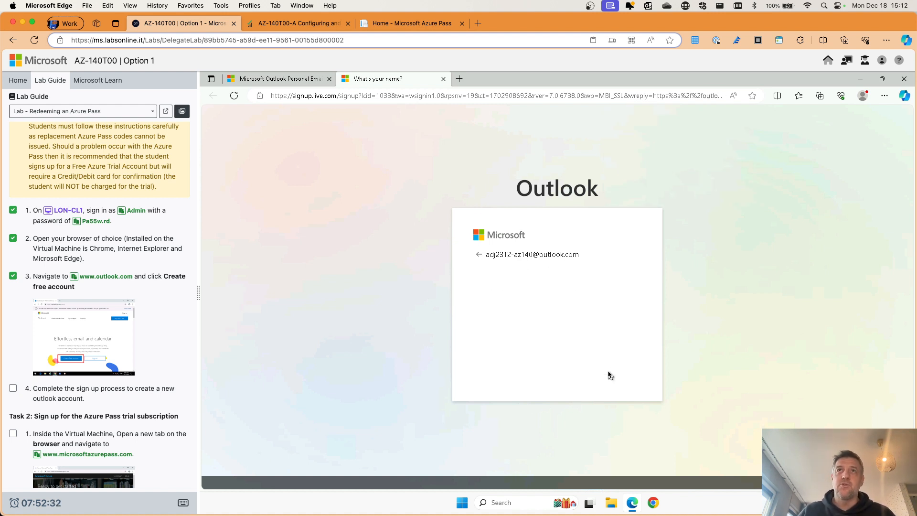
Step: Set the region to Netherlands and a birthdate with year 1980
{"action": "left_click", "coordinate": [514, 306]}
{"action": "type", "text": "neth"}
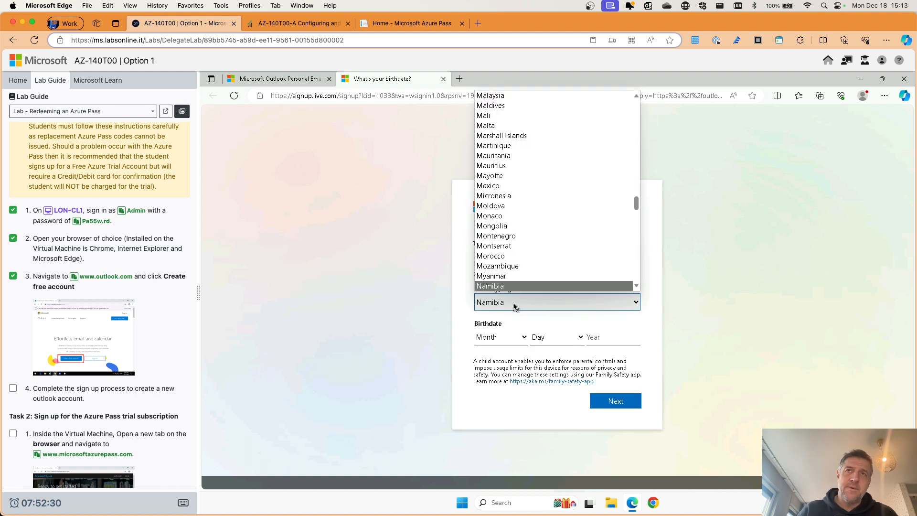
{"action": "left_click", "coordinate": [507, 286]}
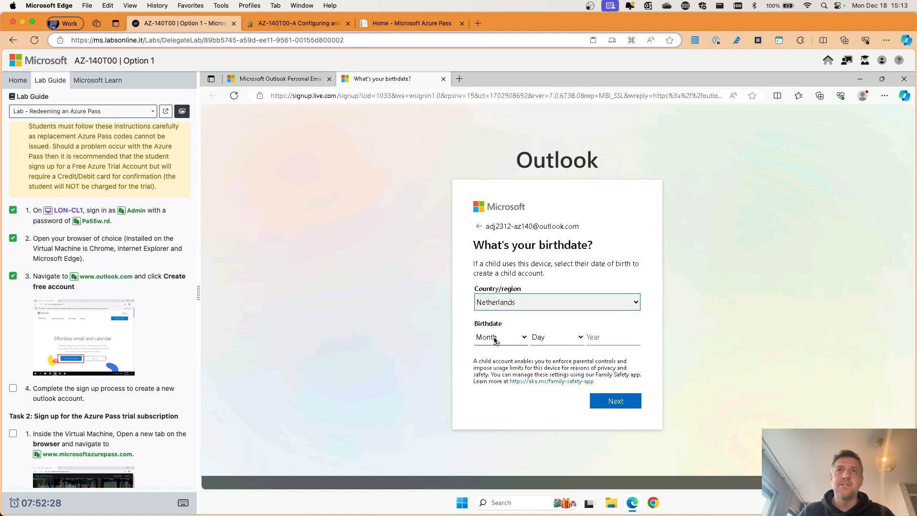
{"action": "left_click", "coordinate": [497, 339]}
{"action": "left_click", "coordinate": [493, 374]}
{"action": "left_click", "coordinate": [549, 336]}
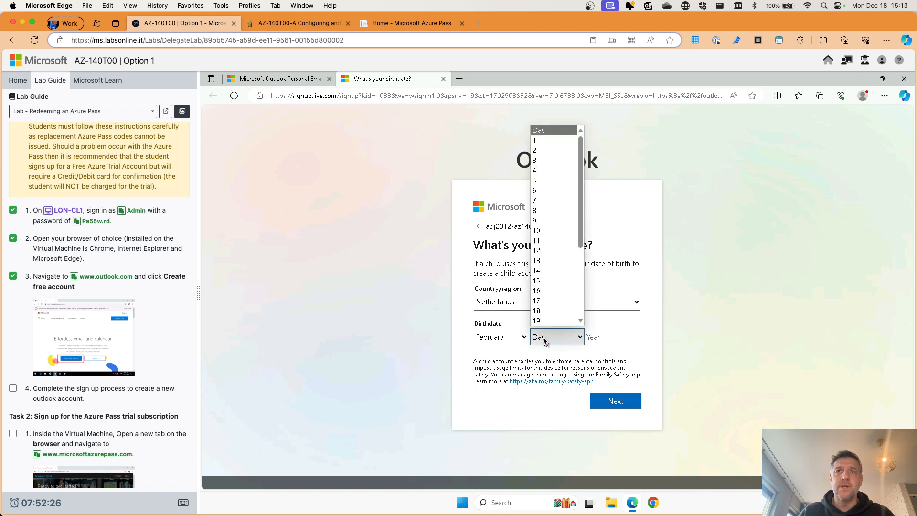
{"action": "left_click", "coordinate": [549, 315]}
{"action": "left_click", "coordinate": [598, 340]}
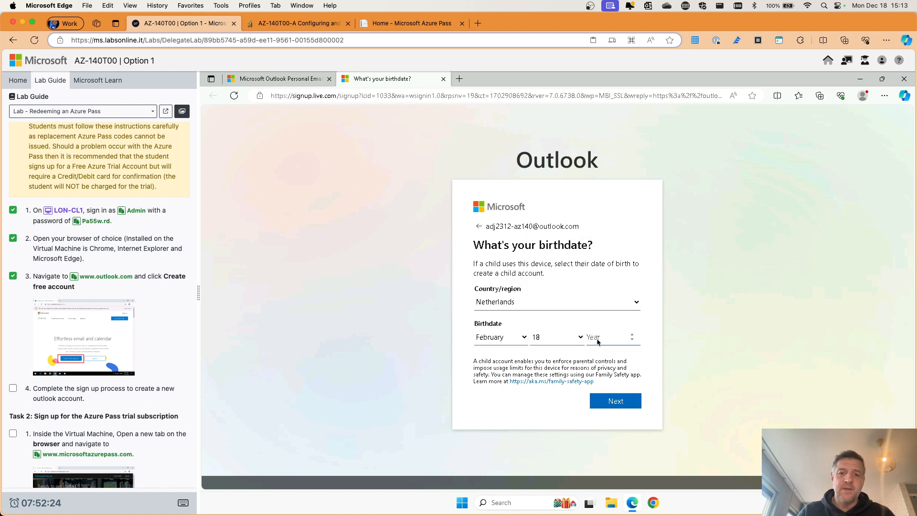
{"action": "type", "text": "1980"}
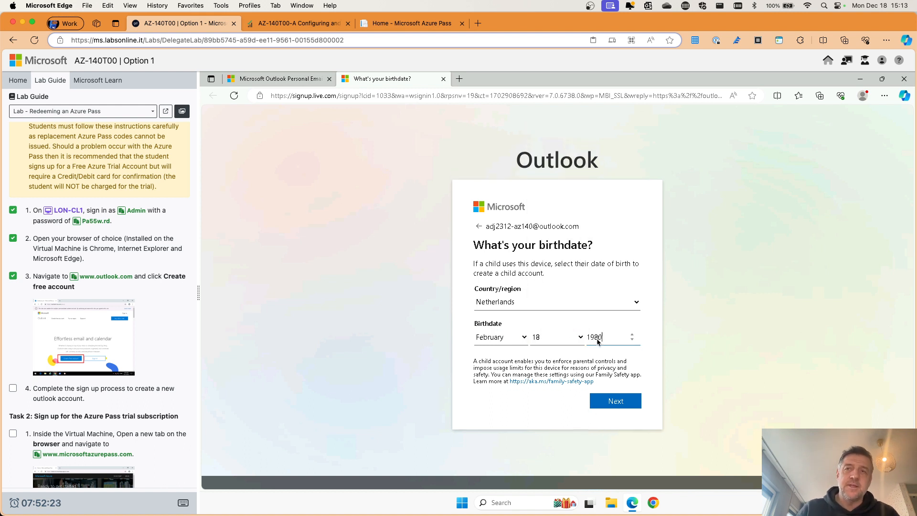
{"action": "left_click", "coordinate": [615, 402]}
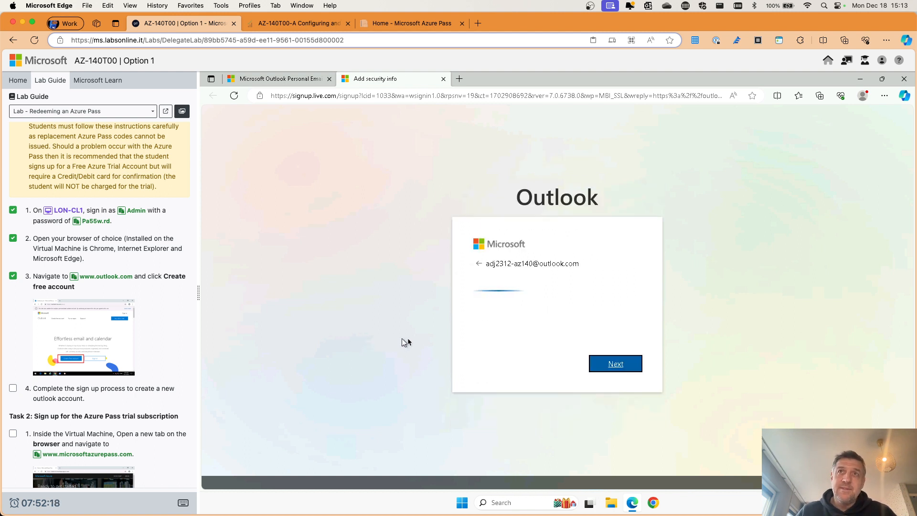
Step: Verify by texted code to a Netherlands (+31) phone number, then tick guide step 4
{"action": "left_click", "coordinate": [499, 332]}
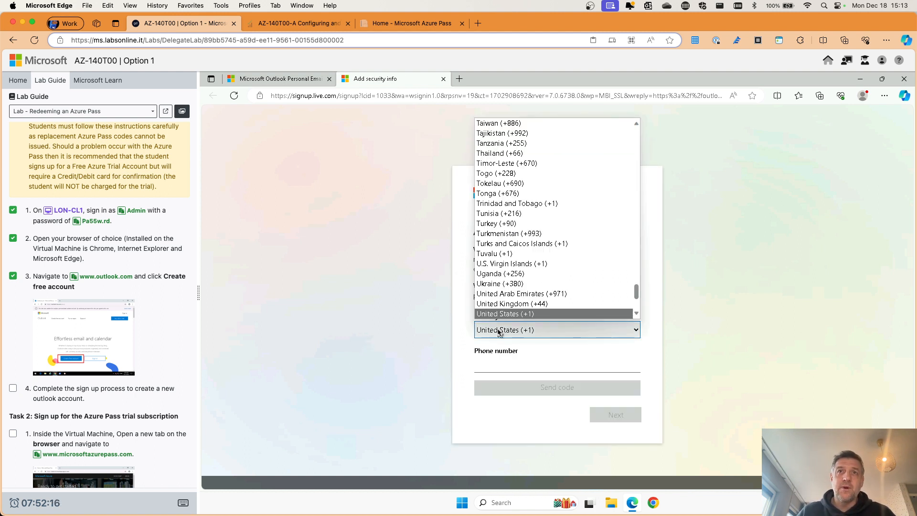
{"action": "type", "text": "net"}
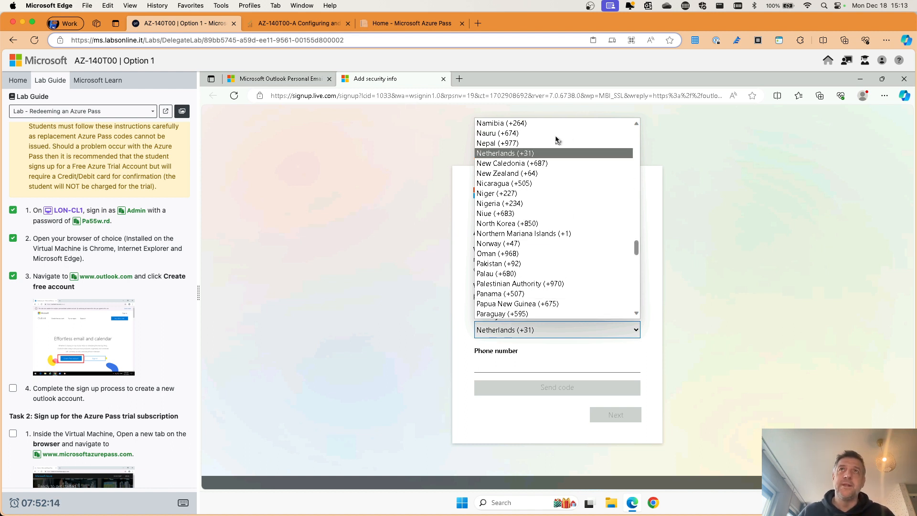
{"action": "left_click", "coordinate": [498, 153]}
{"action": "left_click", "coordinate": [499, 364]}
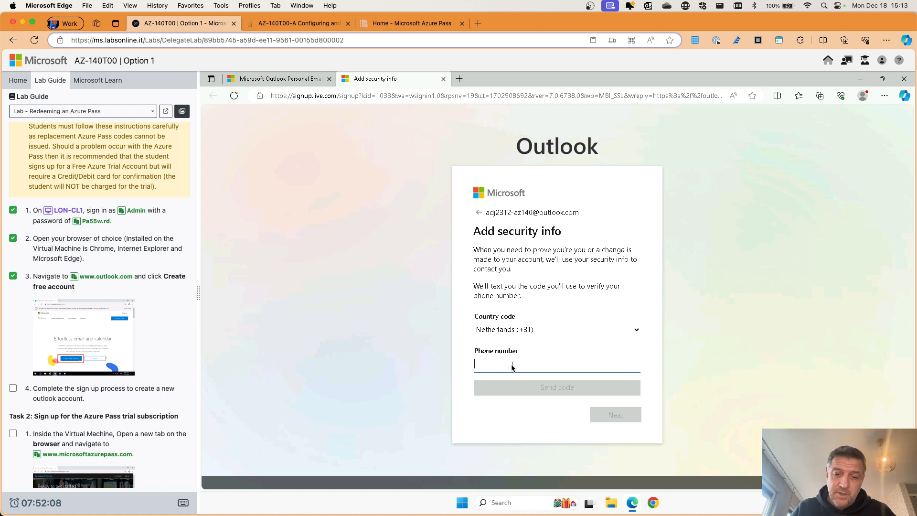
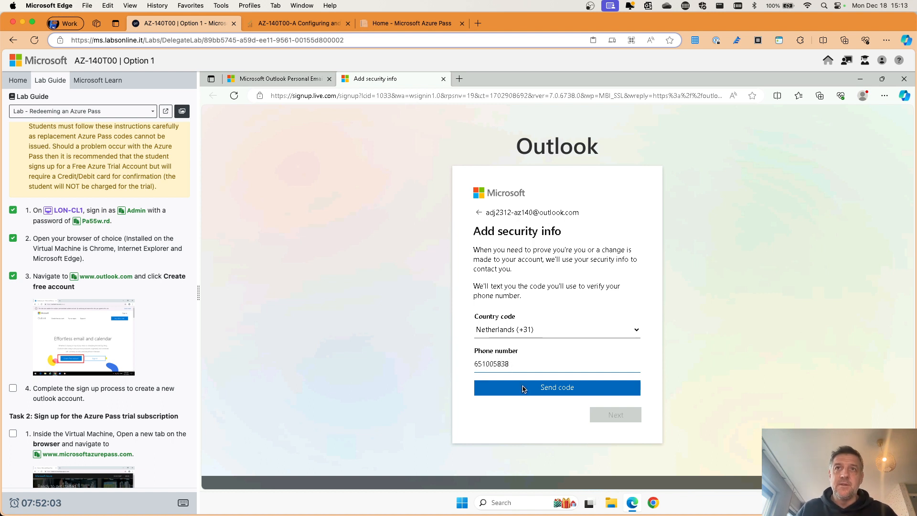
{"action": "left_click", "coordinate": [524, 390]}
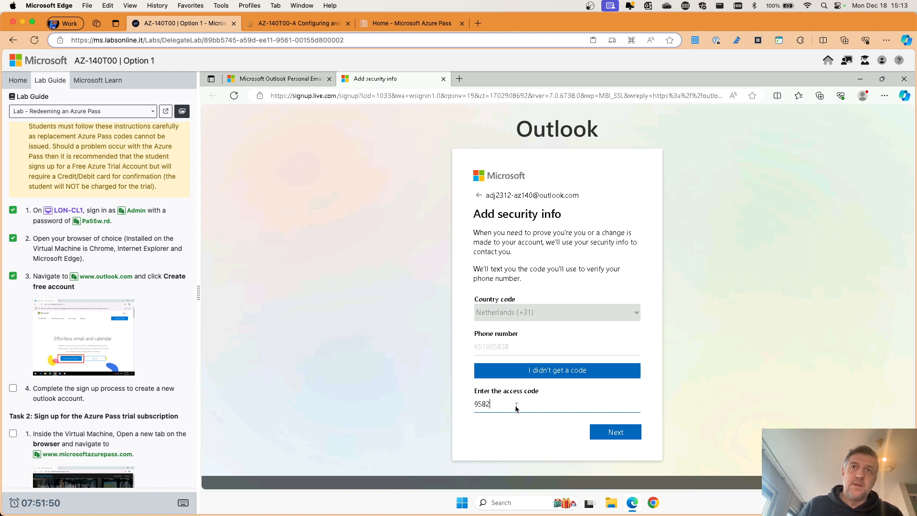
{"action": "left_click", "coordinate": [615, 432]}
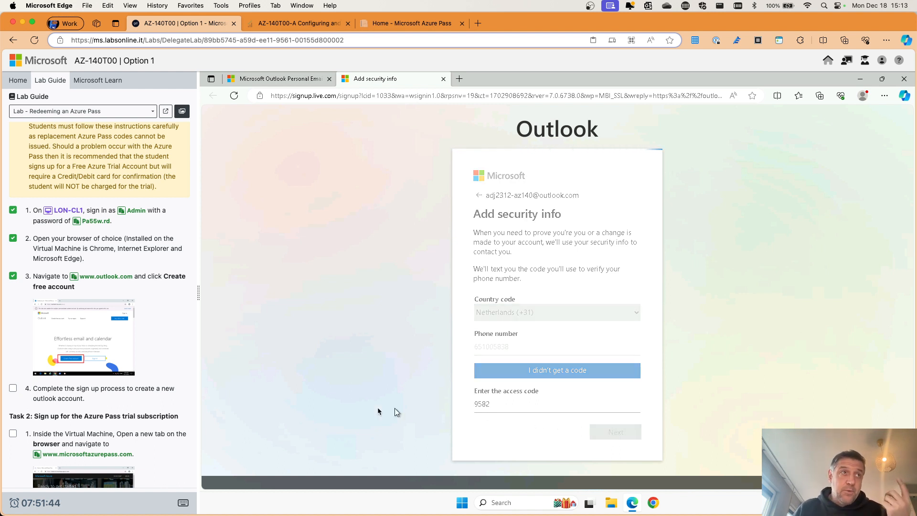
{"action": "scroll", "coordinate": [96, 334], "scroll_direction": "down", "scroll_amount": 2}
{"action": "left_click", "coordinate": [13, 338]}
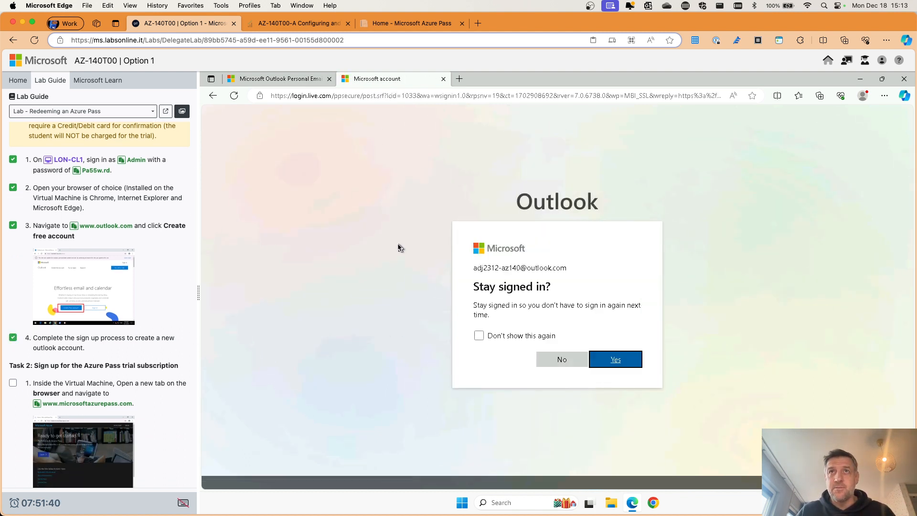
Step: Stay signed in, dismiss Edge's sign-in suggestion, and tick guide Task 2 step 1
{"action": "left_click", "coordinate": [605, 360]}
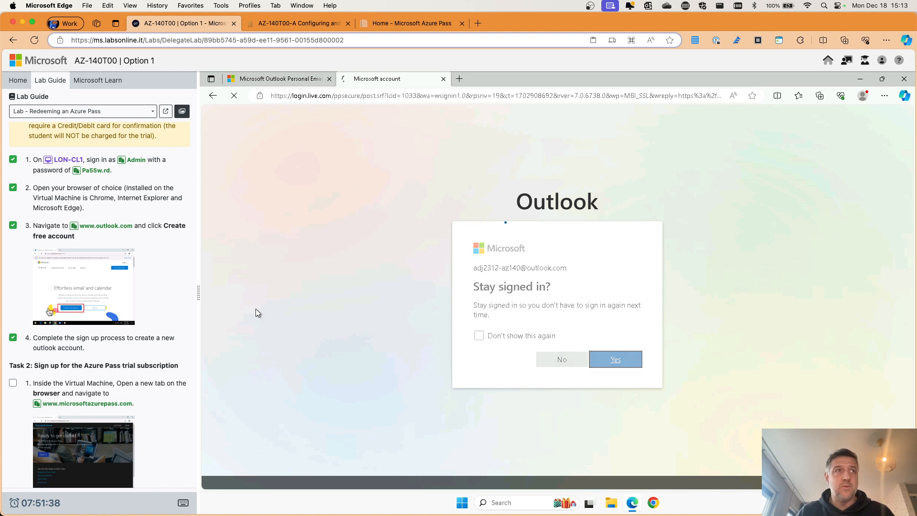
{"action": "scroll", "coordinate": [46, 290], "scroll_direction": "down", "scroll_amount": 4}
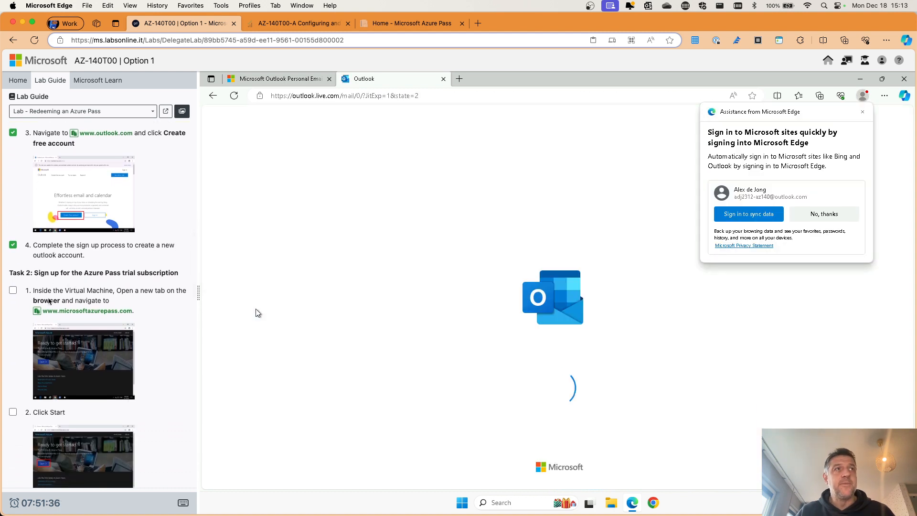
{"action": "scroll", "coordinate": [91, 317], "scroll_direction": "down", "scroll_amount": 1}
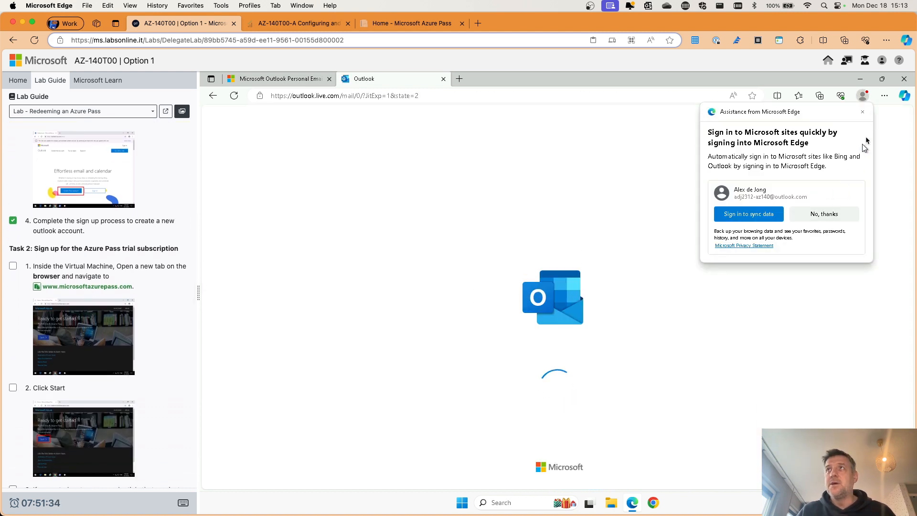
{"action": "left_click", "coordinate": [862, 113]}
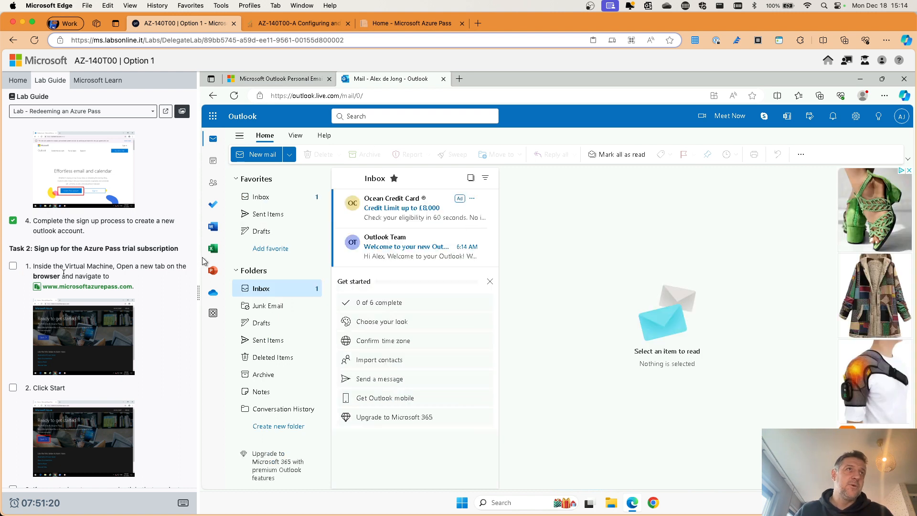
{"action": "left_click", "coordinate": [13, 266]}
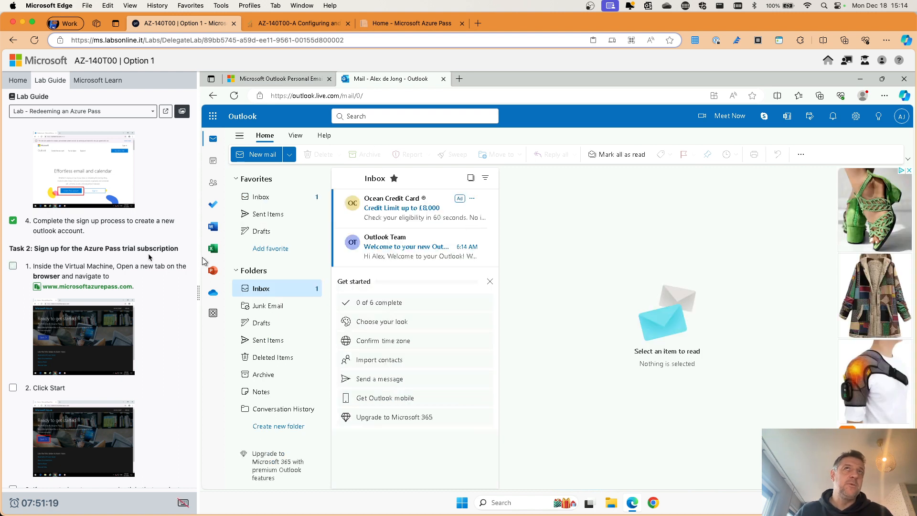
{"action": "left_click", "coordinate": [460, 79]}
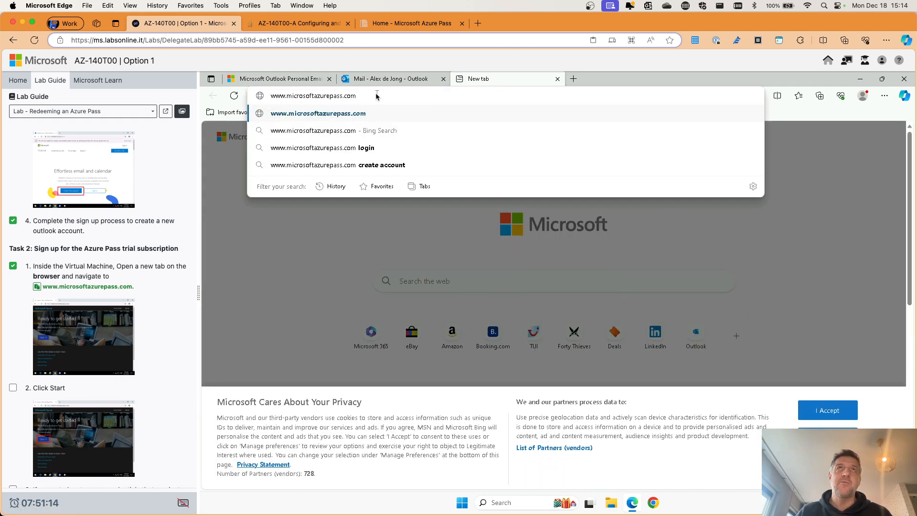
{"action": "key", "text": "Return"}
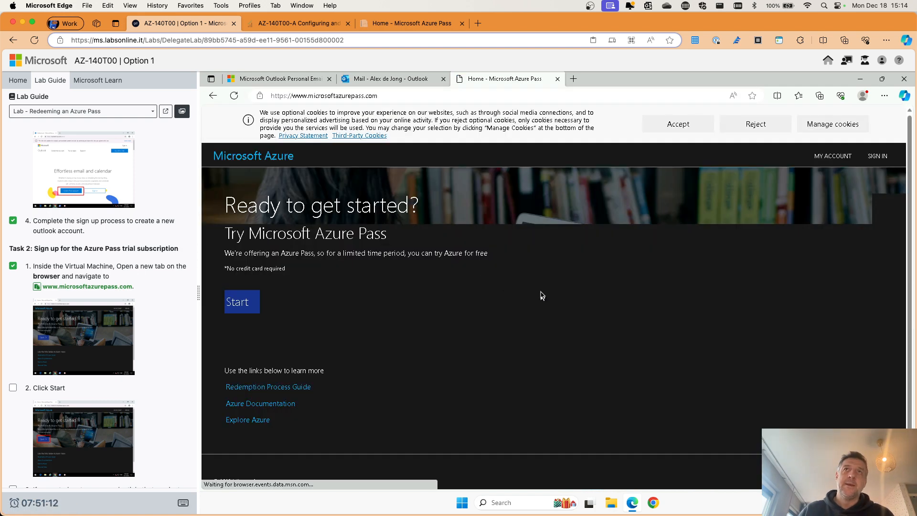
{"action": "left_click", "coordinate": [242, 304]}
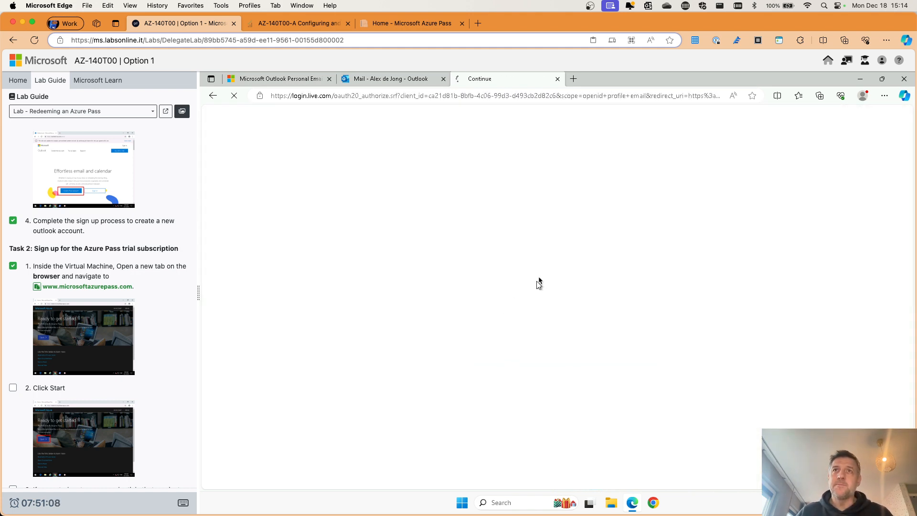
{"action": "scroll", "coordinate": [95, 296], "scroll_direction": "down", "scroll_amount": 3}
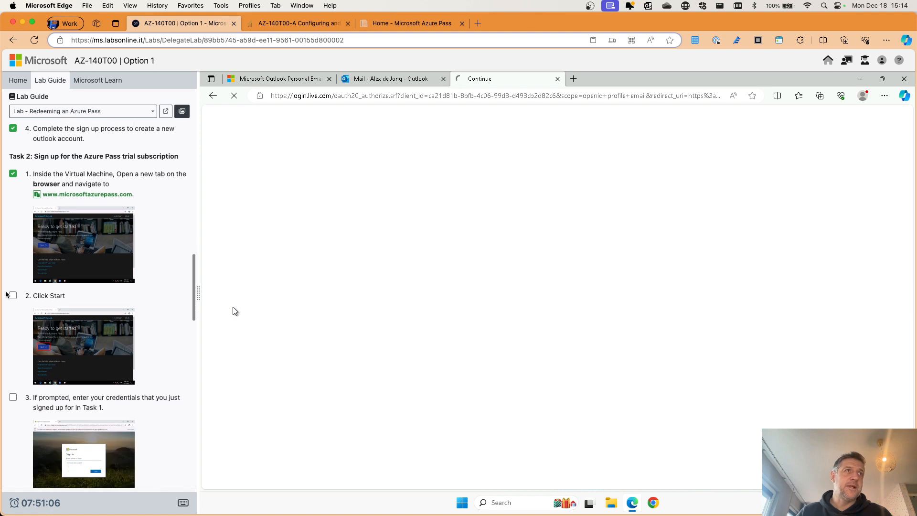
{"action": "left_click", "coordinate": [12, 294]}
{"action": "scroll", "coordinate": [13, 296], "scroll_direction": "down", "scroll_amount": 1}
{"action": "scroll", "coordinate": [108, 303], "scroll_direction": "down", "scroll_amount": 3}
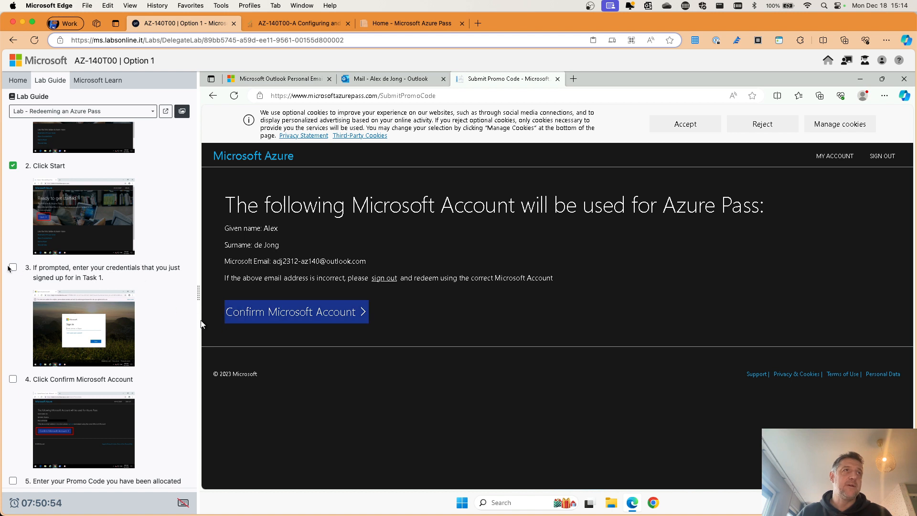
Step: Tick the sign-in and confirm-account steps in the lab guide
{"action": "left_click", "coordinate": [13, 380]}
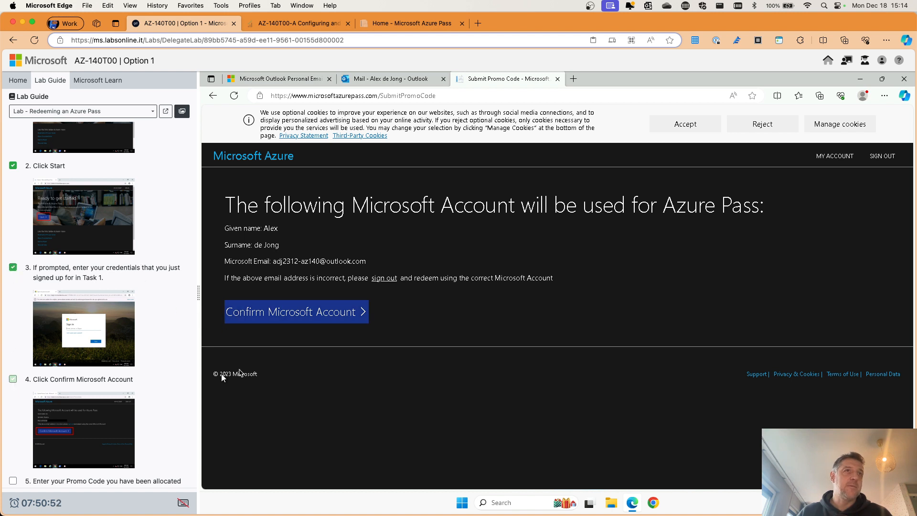
{"action": "left_click", "coordinate": [325, 314]}
{"action": "scroll", "coordinate": [335, 315], "scroll_direction": "down", "scroll_amount": 2}
{"action": "scroll", "coordinate": [96, 287], "scroll_direction": "down", "scroll_amount": 5}
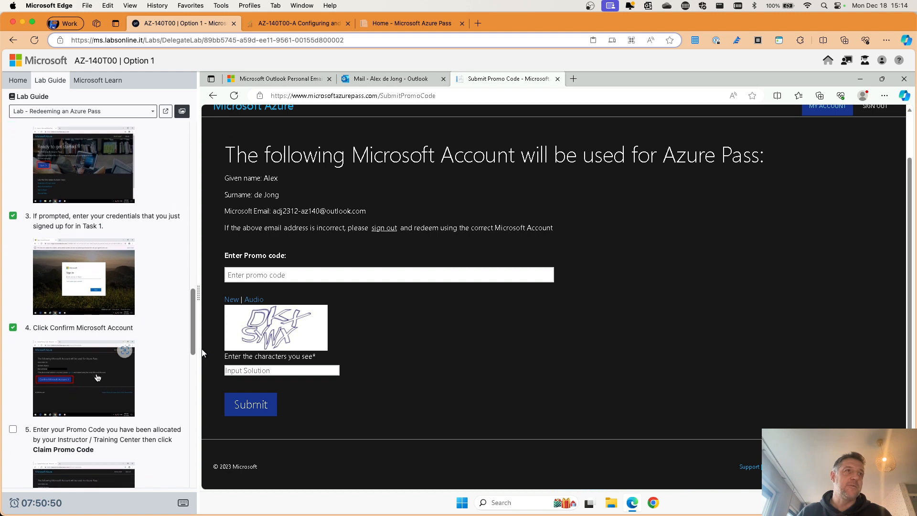
Step: Paste the allocated promo code into its field using the lab's VM paste tool
{"action": "left_click", "coordinate": [331, 276]}
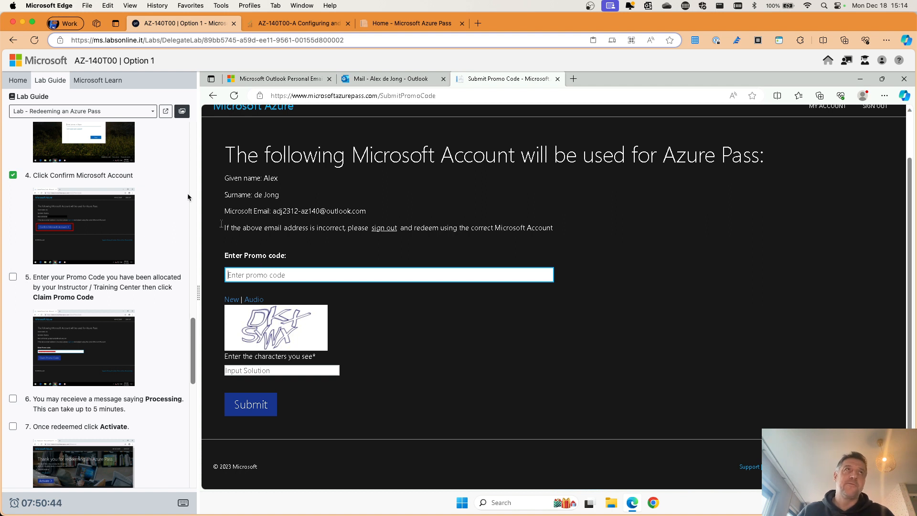
{"action": "left_click", "coordinate": [19, 81]}
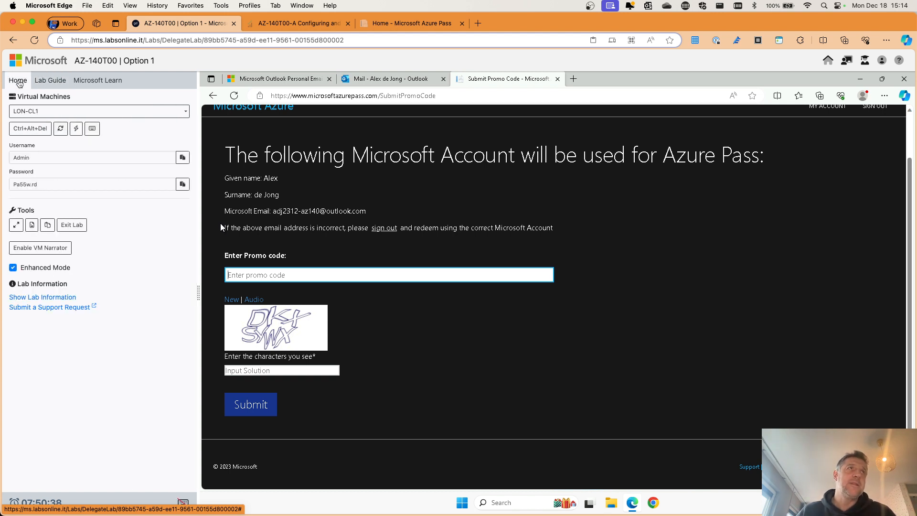
{"action": "right_click", "coordinate": [48, 227]}
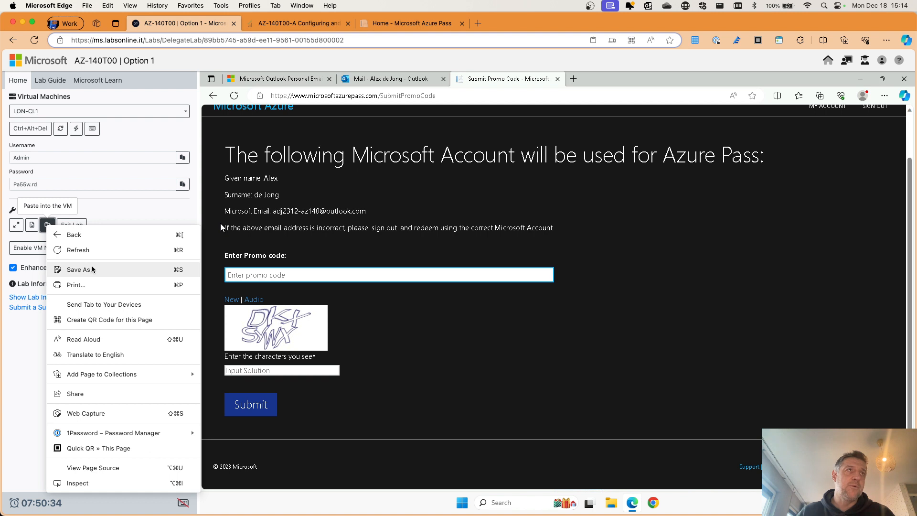
{"action": "left_click", "coordinate": [47, 225]}
{"action": "left_click", "coordinate": [47, 225]}
{"action": "right_click", "coordinate": [56, 256]}
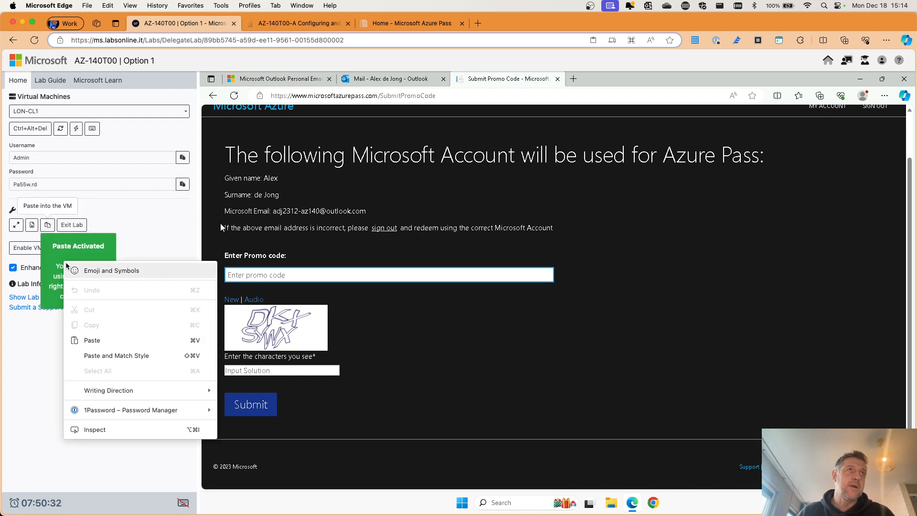
{"action": "left_click", "coordinate": [101, 340]}
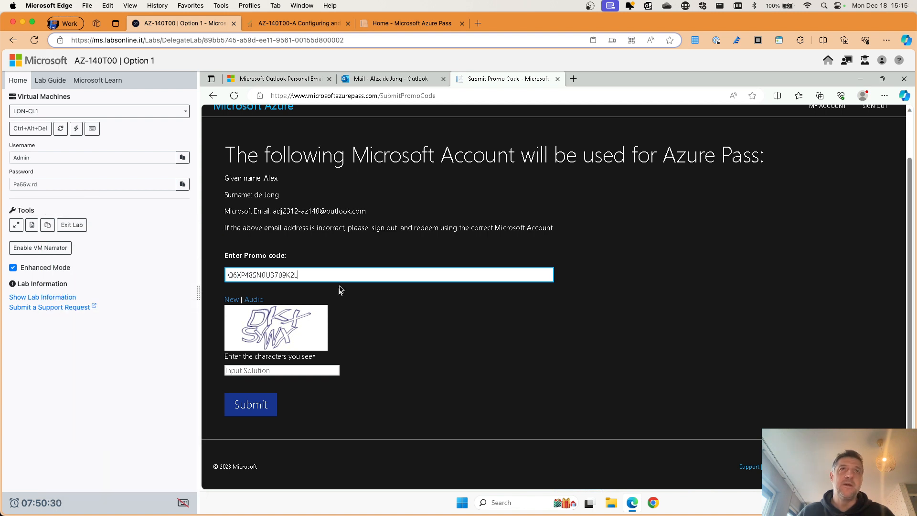
{"action": "left_click", "coordinate": [367, 319]}
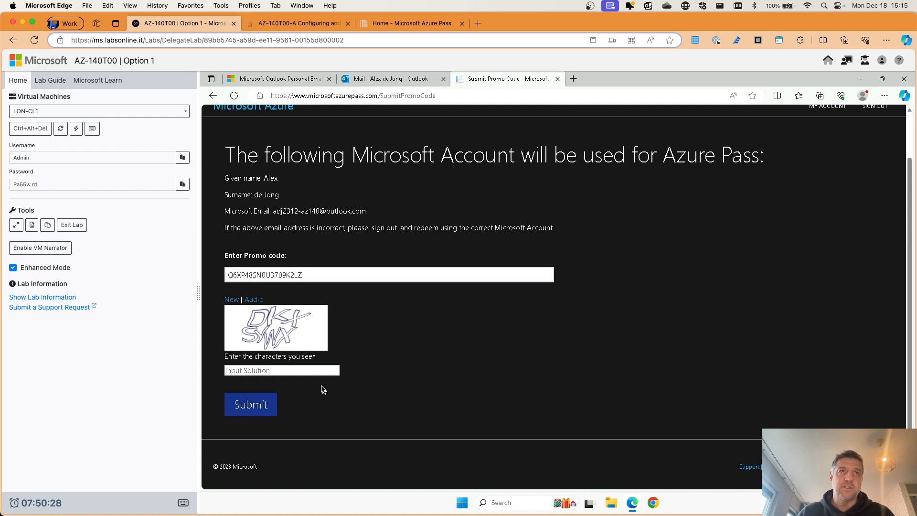
Step: Enter the captcha characters and submit the promo code
{"action": "left_click", "coordinate": [306, 371]}
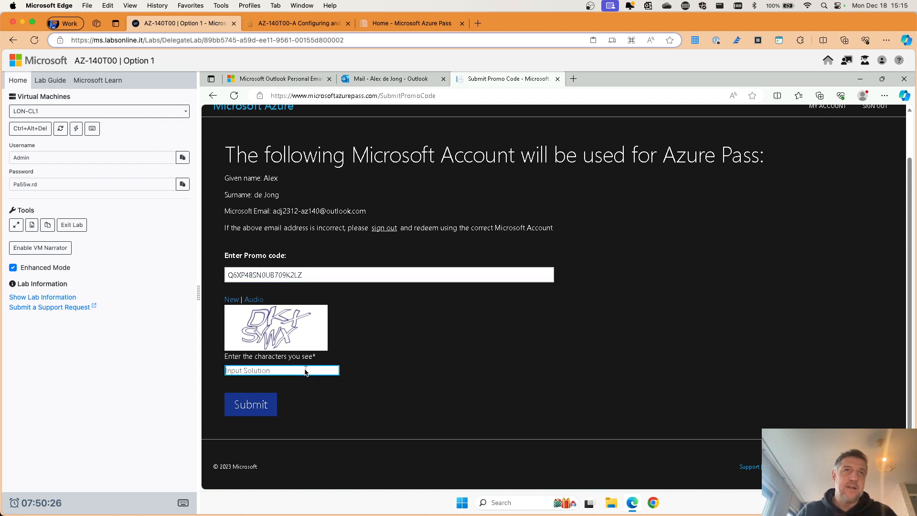
{"action": "type", "text": "DKXSYWX"}
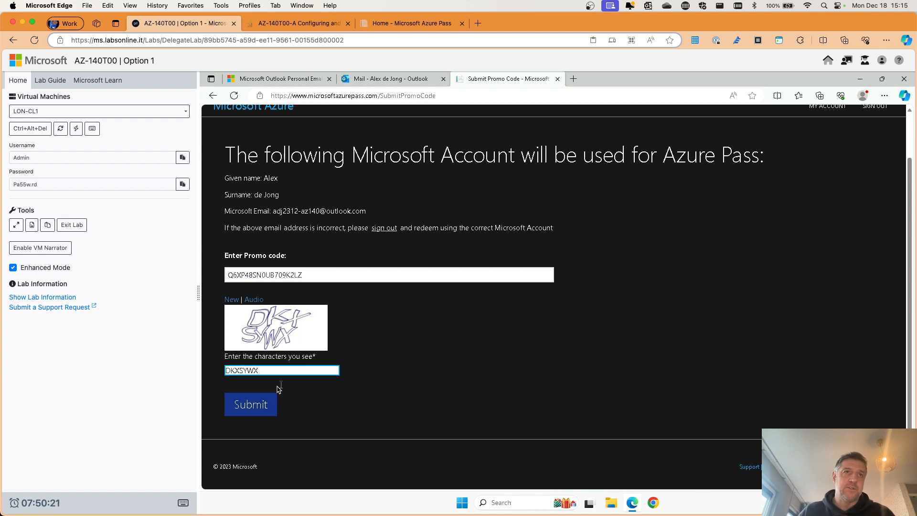
{"action": "left_click", "coordinate": [262, 406]}
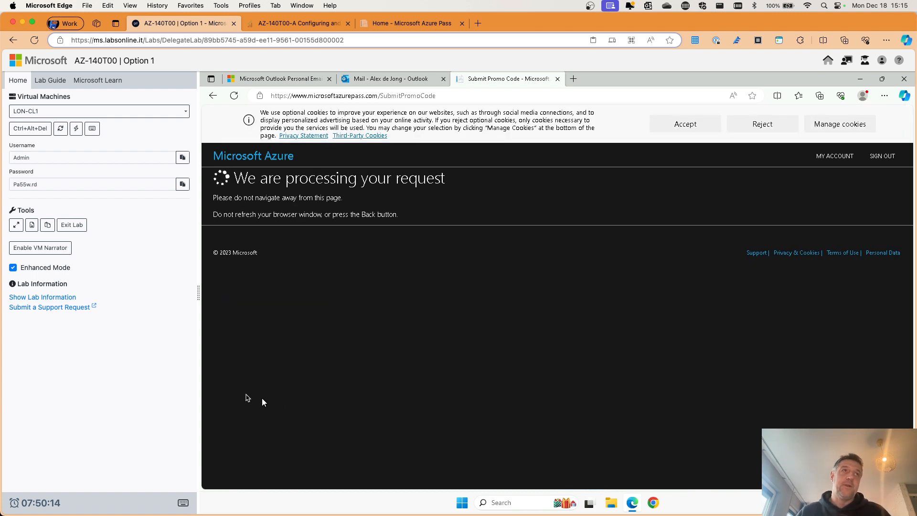
Step: Back in the lab guide, tick steps 5 and 6 while the Azure sign-up page loads
{"action": "left_click", "coordinate": [50, 80]}
{"action": "scroll", "coordinate": [16, 173], "scroll_direction": "down", "scroll_amount": 5}
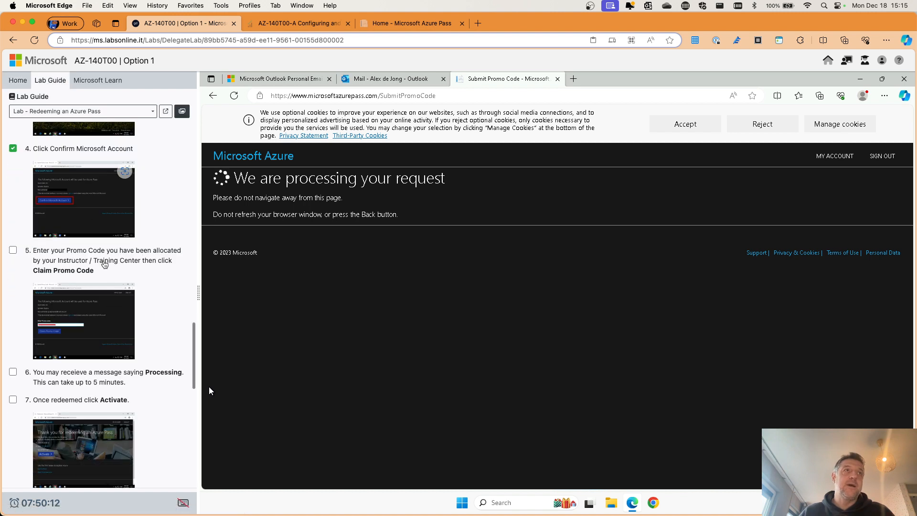
{"action": "left_click", "coordinate": [12, 169]}
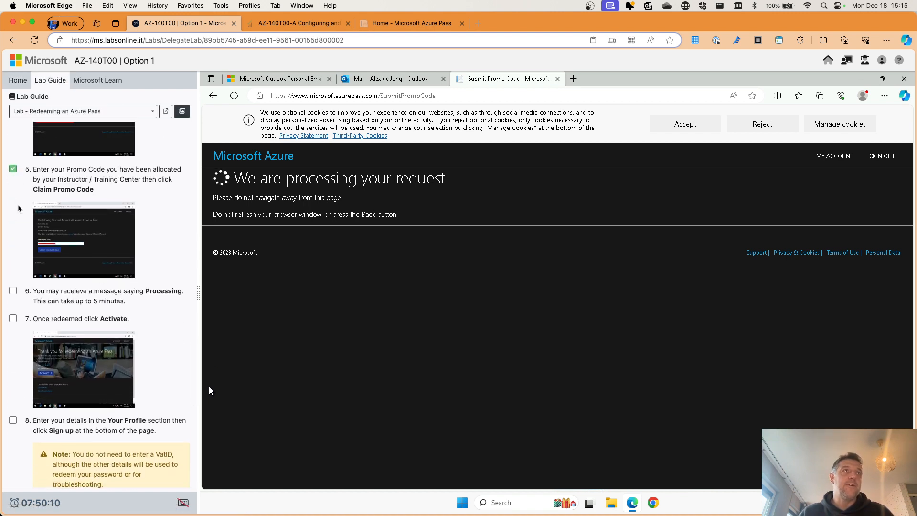
{"action": "scroll", "coordinate": [26, 217], "scroll_direction": "down", "scroll_amount": 1}
{"action": "scroll", "coordinate": [74, 242], "scroll_direction": "down", "scroll_amount": 3}
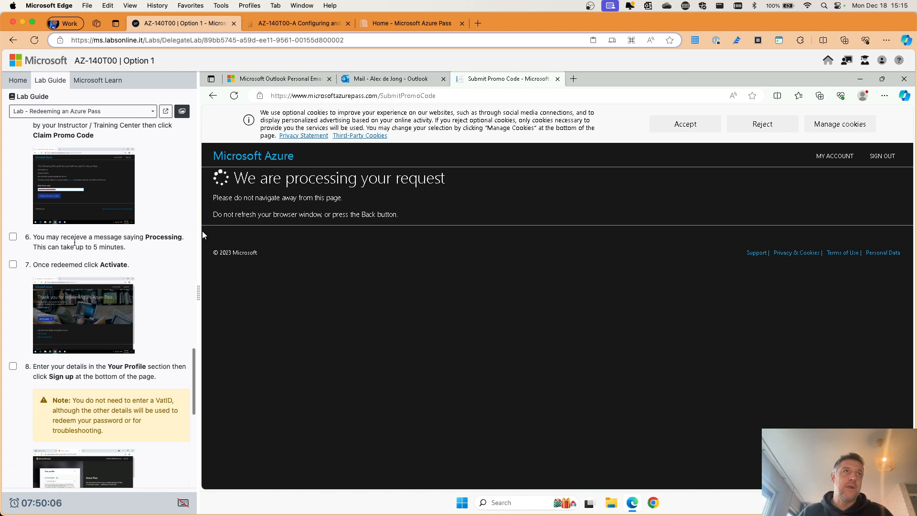
{"action": "left_click", "coordinate": [13, 236]}
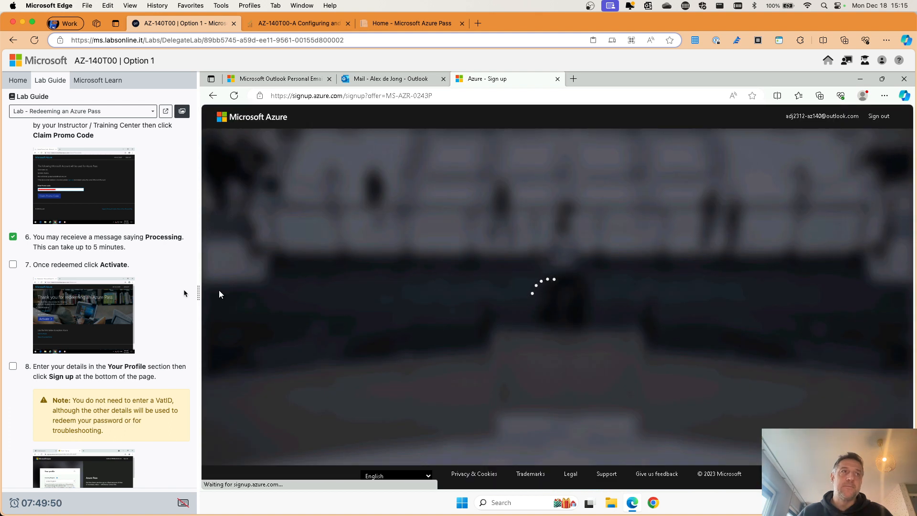
{"action": "scroll", "coordinate": [166, 297], "scroll_direction": "down", "scroll_amount": 3}
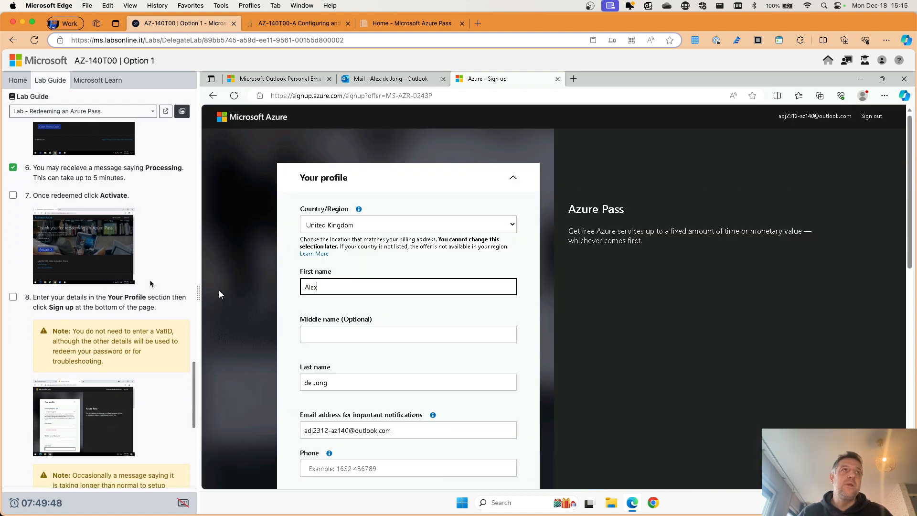
Step: Set the profile's Country/Region to Netherlands
{"action": "scroll", "coordinate": [131, 290], "scroll_direction": "down", "scroll_amount": 3}
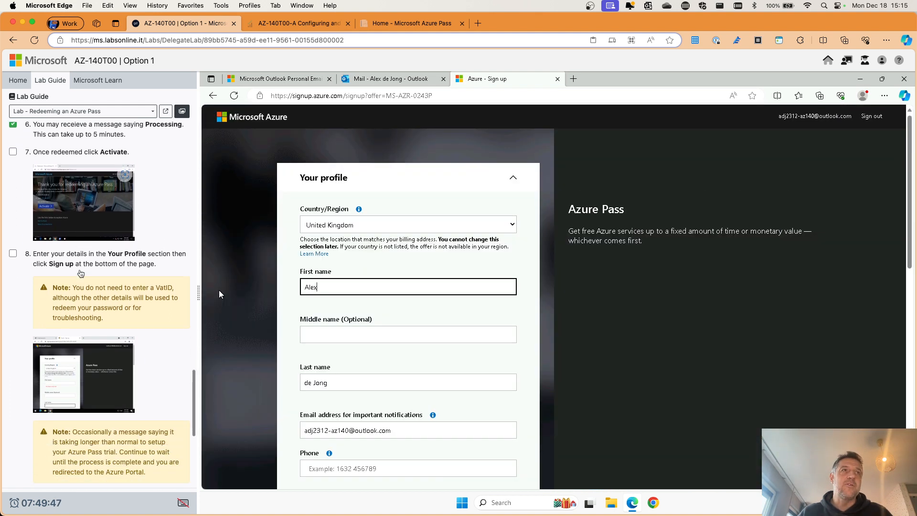
{"action": "left_click", "coordinate": [374, 226]}
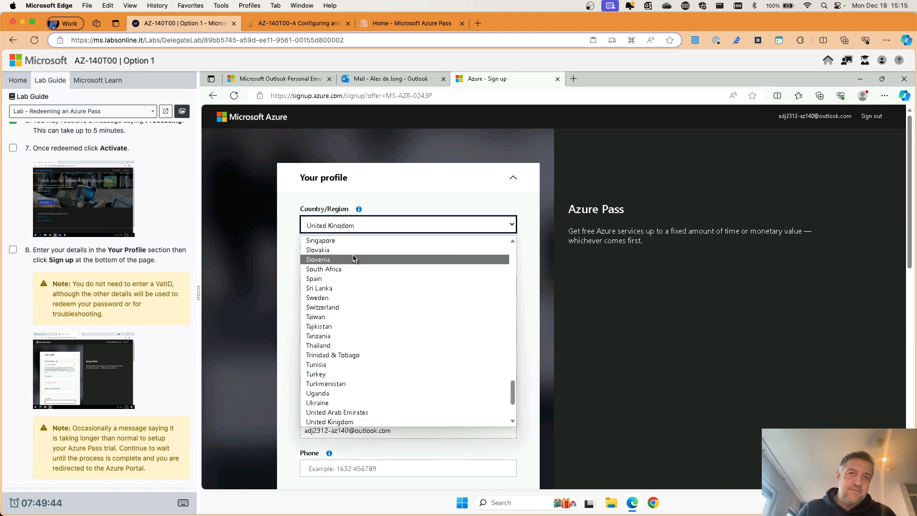
{"action": "type", "text": "net"}
{"action": "left_click", "coordinate": [330, 261]}
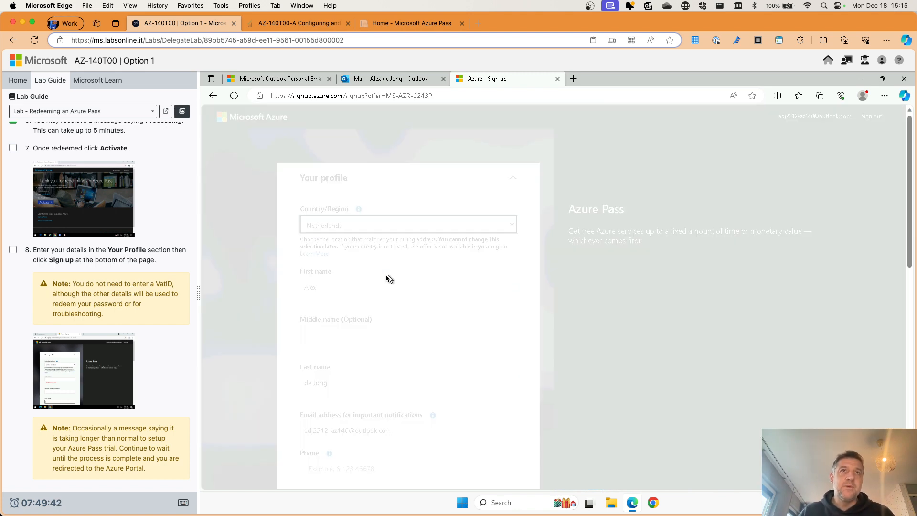
{"action": "scroll", "coordinate": [360, 289], "scroll_direction": "down", "scroll_amount": 5}
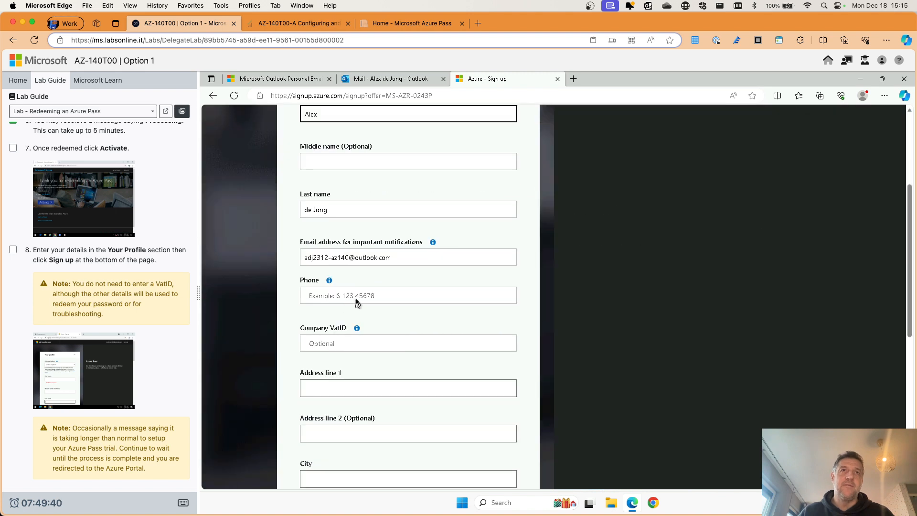
{"action": "left_click", "coordinate": [394, 299]}
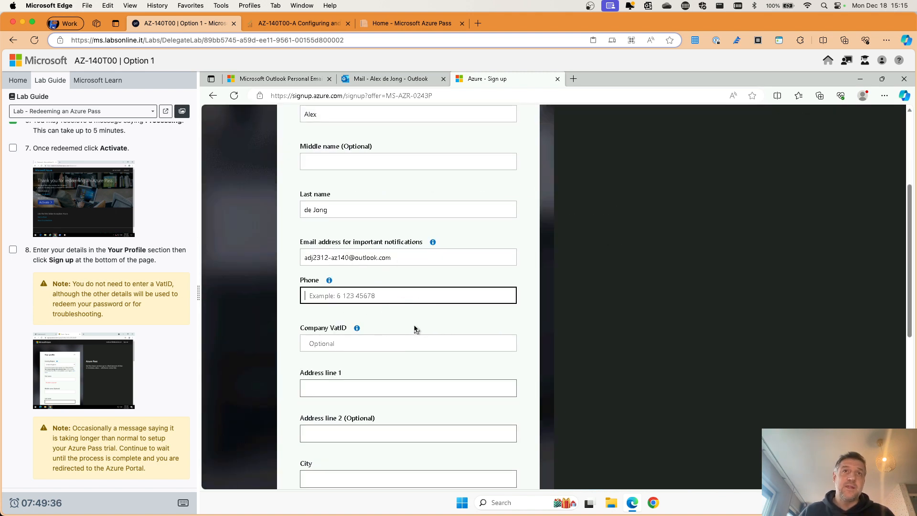
Step: Accept the subscription agreement and offer details, then submit with Sign up
{"action": "scroll", "coordinate": [414, 326], "scroll_direction": "down", "scroll_amount": 2}
{"action": "scroll", "coordinate": [327, 268], "scroll_direction": "down", "scroll_amount": 3}
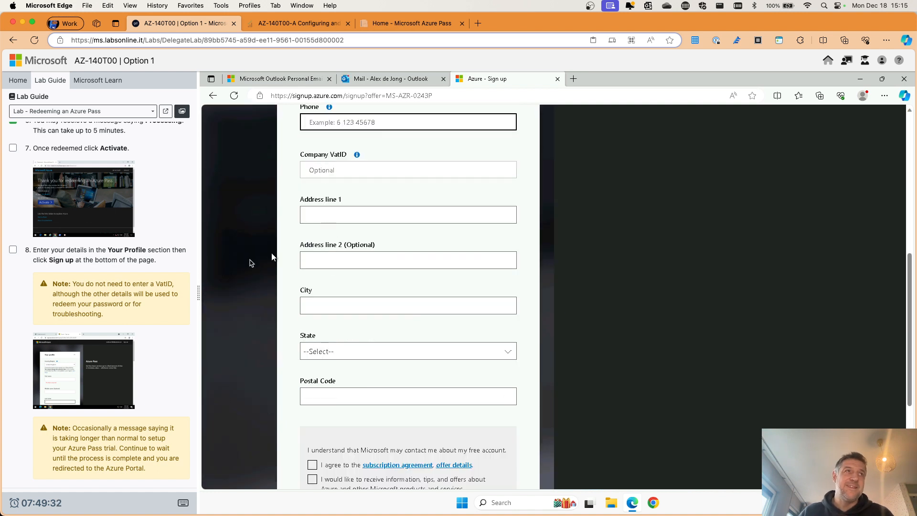
{"action": "scroll", "coordinate": [78, 247], "scroll_direction": "down", "scroll_amount": 2}
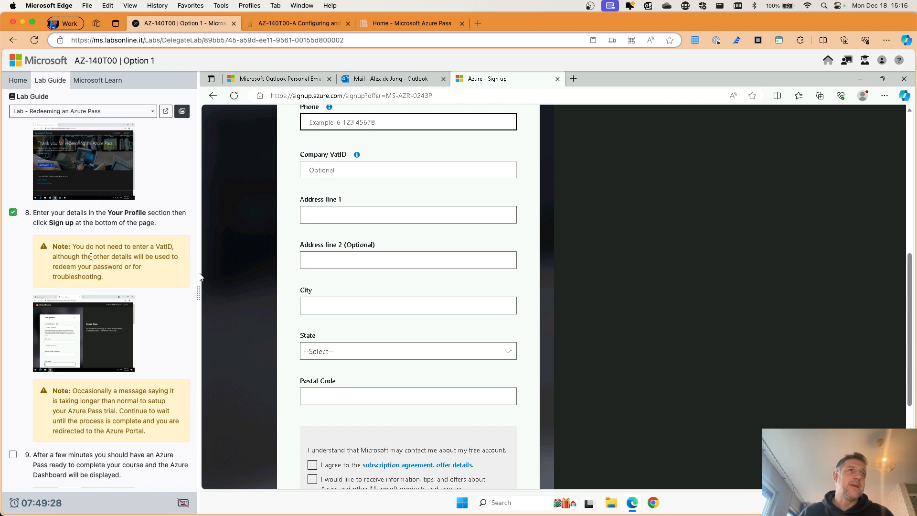
{"action": "scroll", "coordinate": [91, 256], "scroll_direction": "down", "scroll_amount": 4}
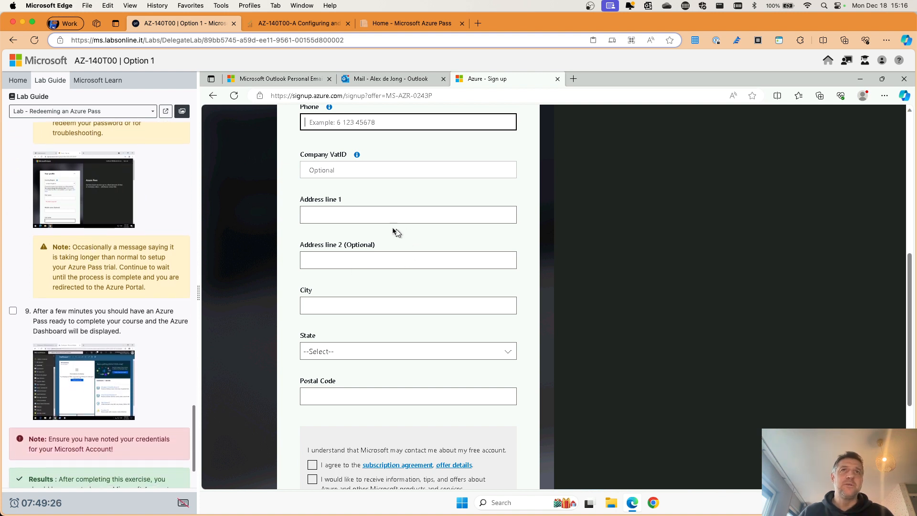
{"action": "scroll", "coordinate": [367, 230], "scroll_direction": "down", "scroll_amount": 2}
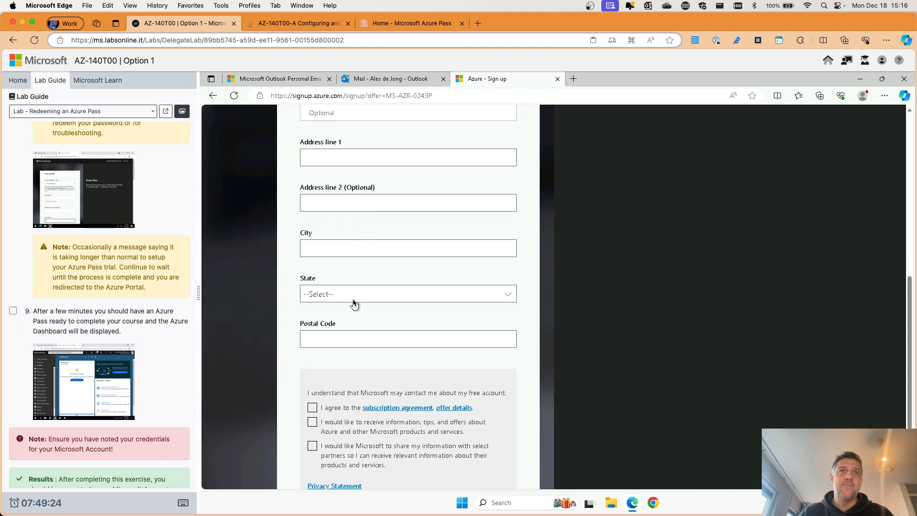
{"action": "scroll", "coordinate": [354, 304], "scroll_direction": "down", "scroll_amount": 4}
{"action": "left_click", "coordinate": [312, 293]}
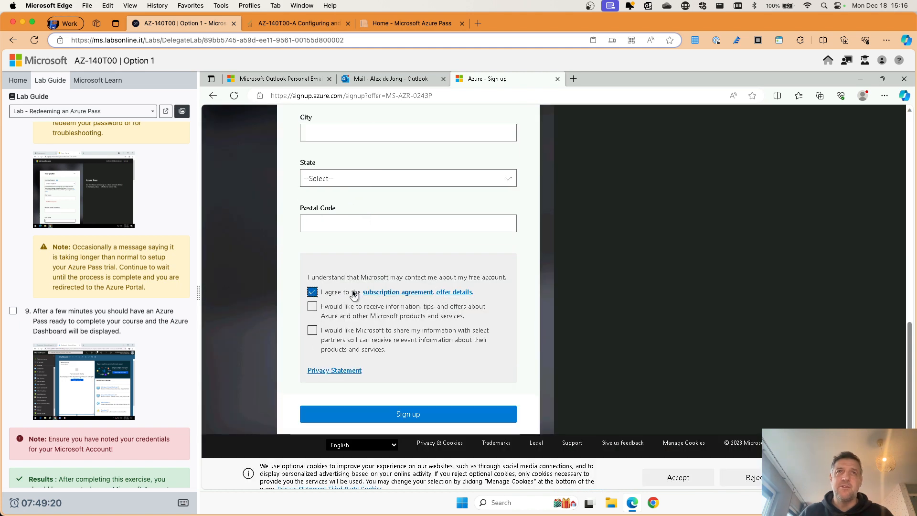
{"action": "left_click", "coordinate": [399, 421]}
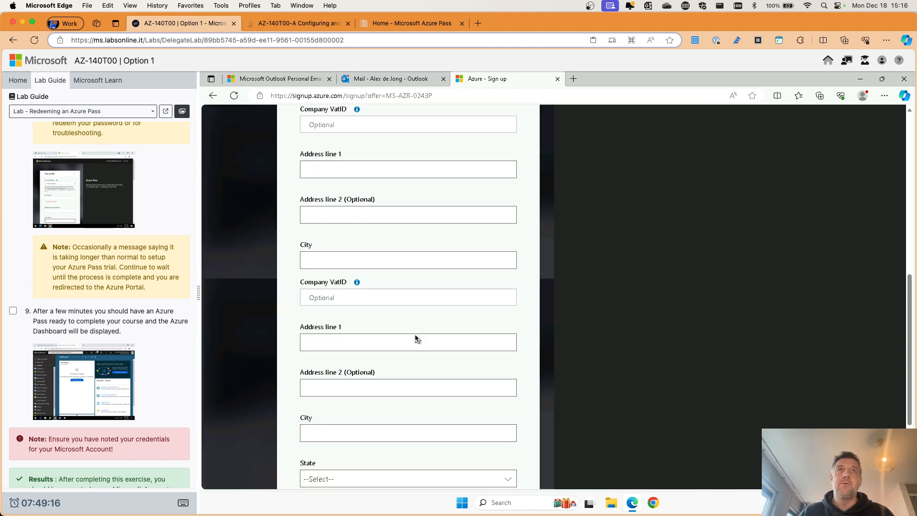
Step: Enter the Netherlands phone number without its +31 country code in the Phone field
{"action": "scroll", "coordinate": [416, 337], "scroll_direction": "down", "scroll_amount": 3}
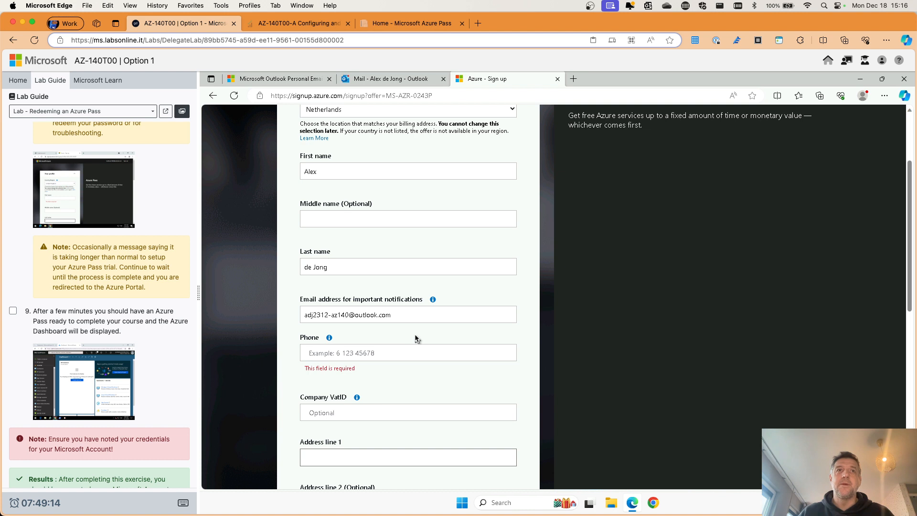
{"action": "scroll", "coordinate": [415, 339], "scroll_direction": "down", "scroll_amount": 3}
{"action": "left_click", "coordinate": [356, 241]}
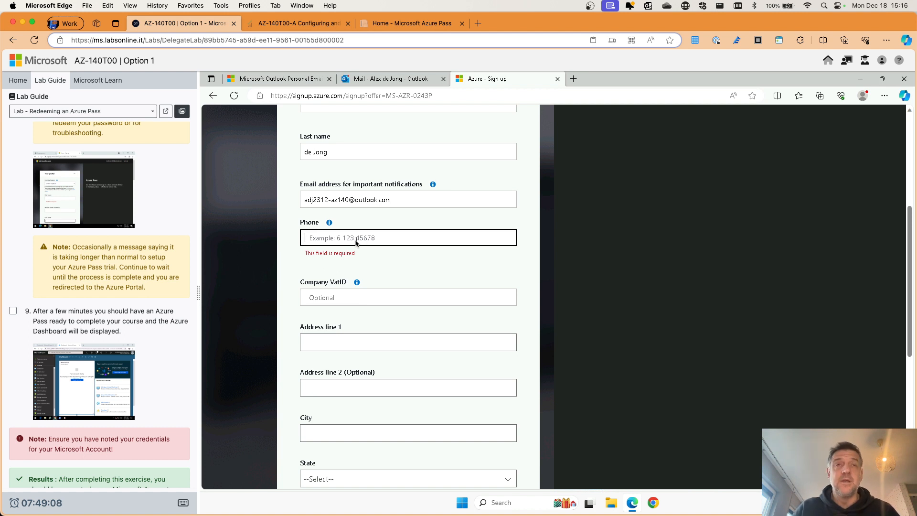
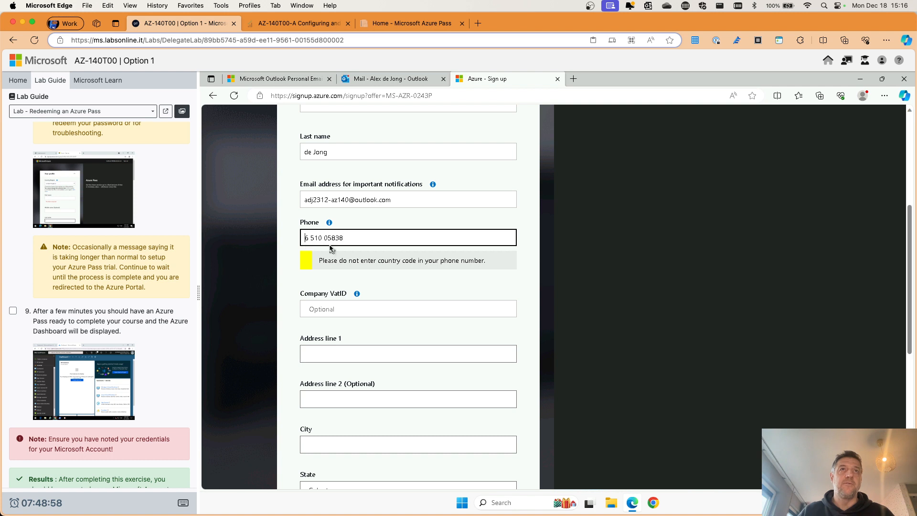
{"action": "left_click", "coordinate": [417, 283]}
{"action": "scroll", "coordinate": [418, 283], "scroll_direction": "down", "scroll_amount": 1}
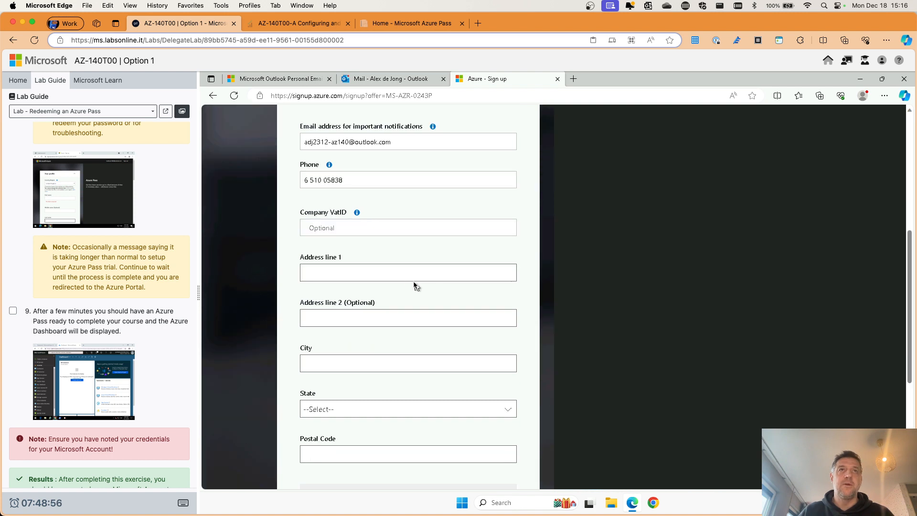
{"action": "scroll", "coordinate": [401, 399], "scroll_direction": "down", "scroll_amount": 2}
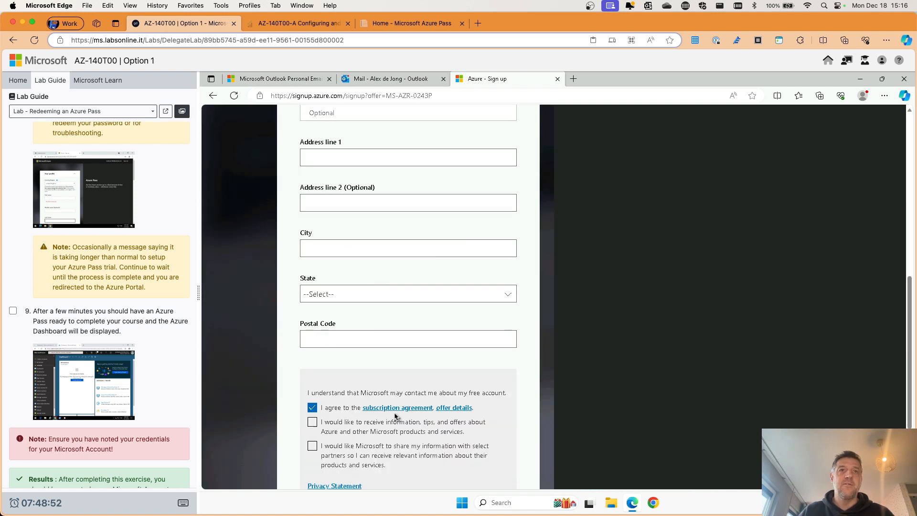
{"action": "scroll", "coordinate": [396, 417], "scroll_direction": "down", "scroll_amount": 1}
Step: Reveal the missing required fields, then enter 'Dam' as address line 1 and 'Amsterdam' as city
{"action": "left_click", "coordinate": [415, 473]}
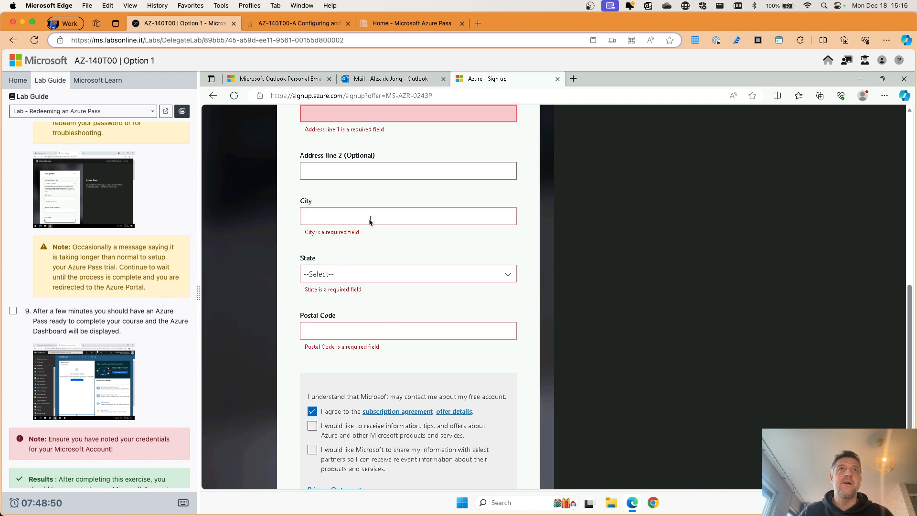
{"action": "scroll", "coordinate": [370, 222], "scroll_direction": "up", "scroll_amount": 1}
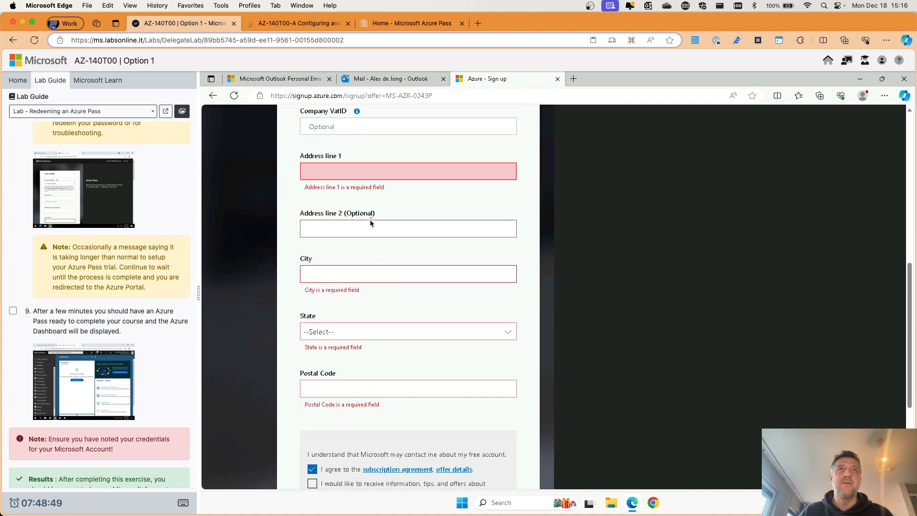
{"action": "left_click", "coordinate": [350, 175]}
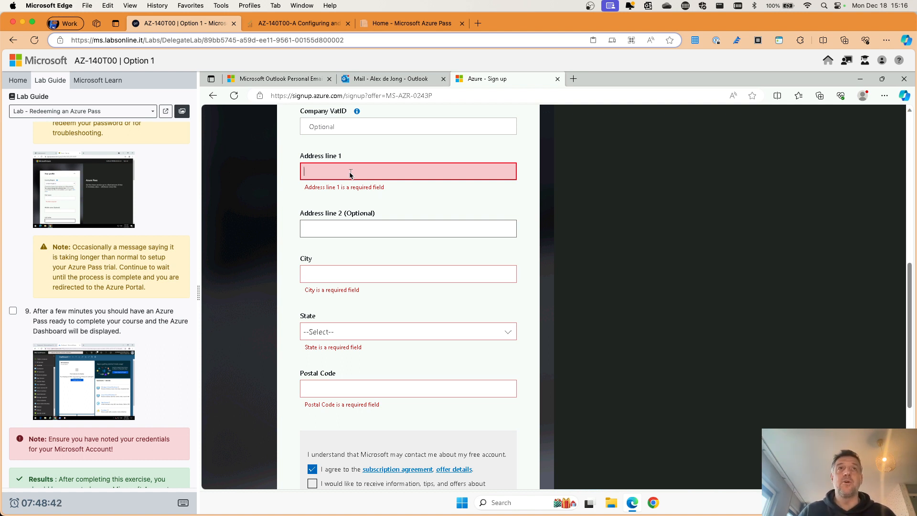
{"action": "type", "text": "D"}
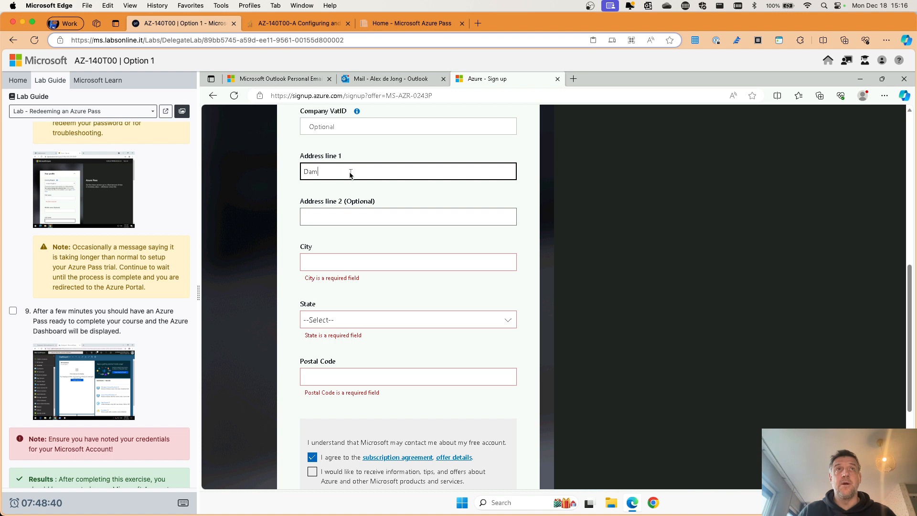
{"action": "type", "text": "am"}
{"action": "key", "text": "Tab"}
{"action": "key", "text": "Tab"}
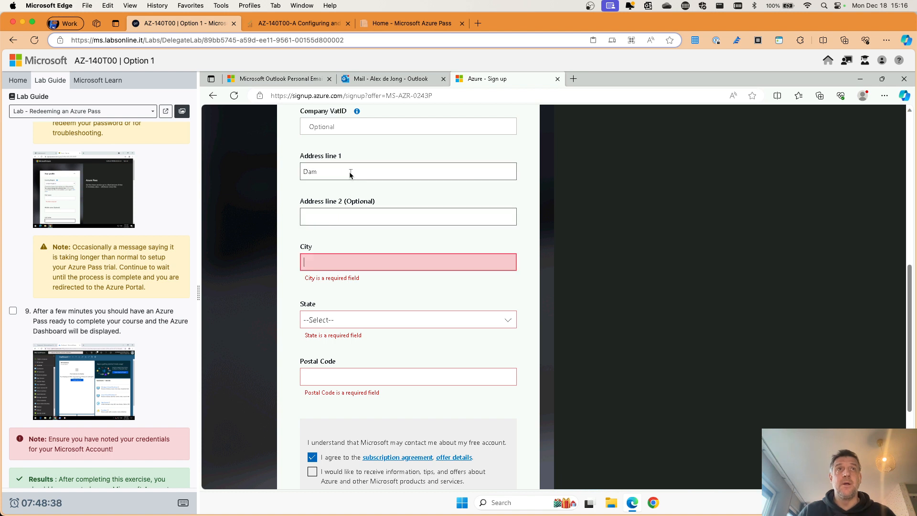
{"action": "type", "text": "Amsterdam"}
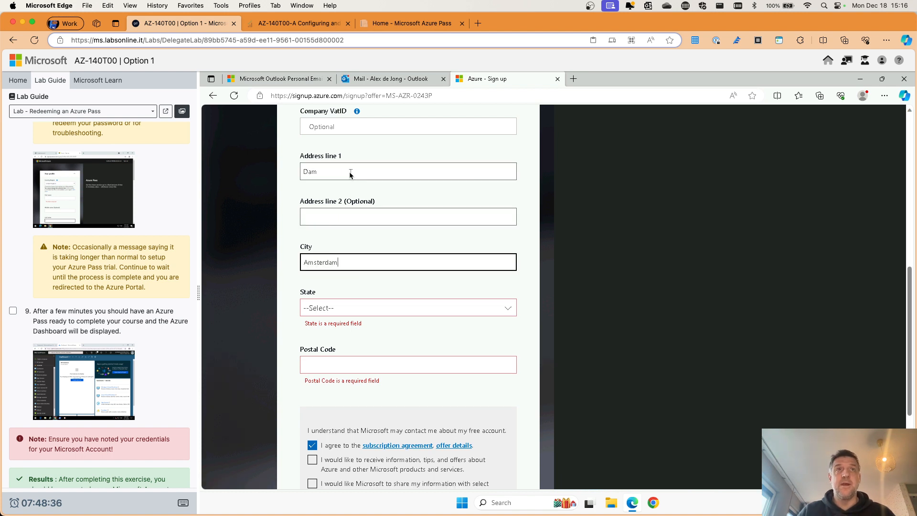
Step: Set the state to Noord-Holland and the postal code to 1000 AB
{"action": "left_click", "coordinate": [340, 307]}
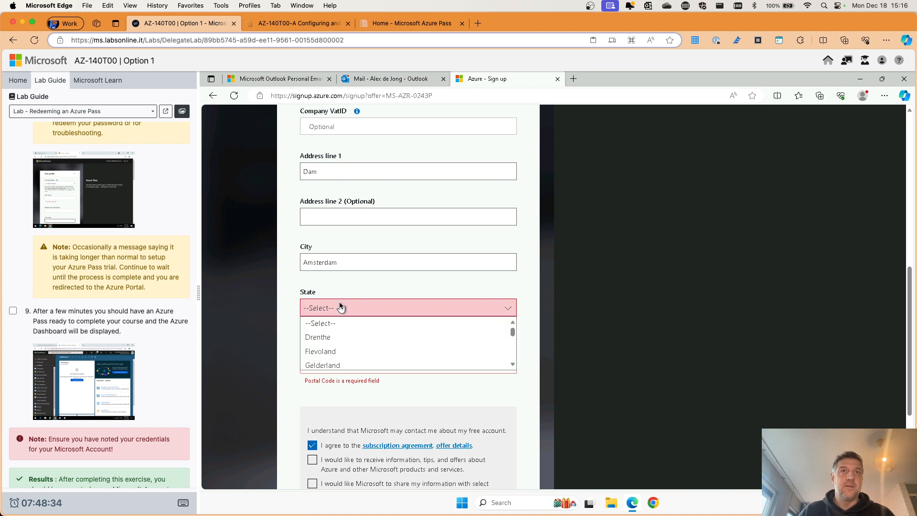
{"action": "left_click", "coordinate": [334, 351]}
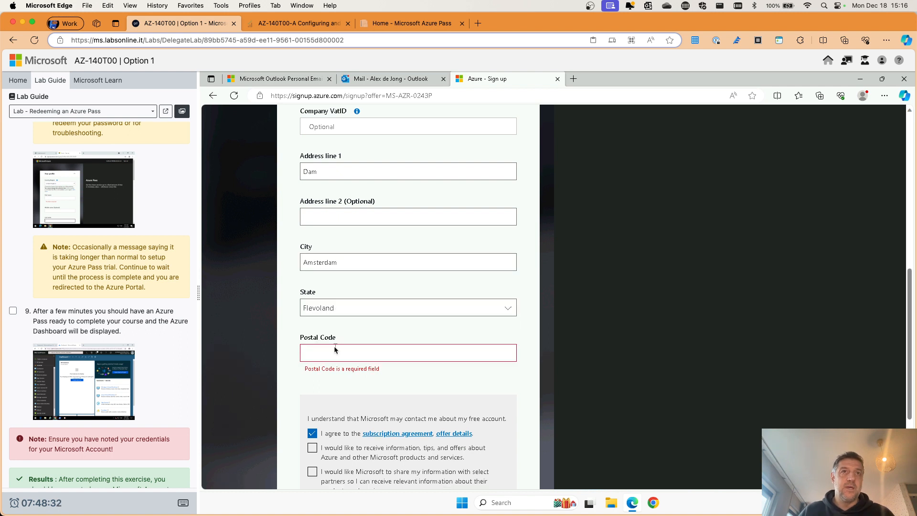
{"action": "left_click", "coordinate": [334, 309]}
{"action": "scroll", "coordinate": [333, 347], "scroll_direction": "down", "scroll_amount": 2}
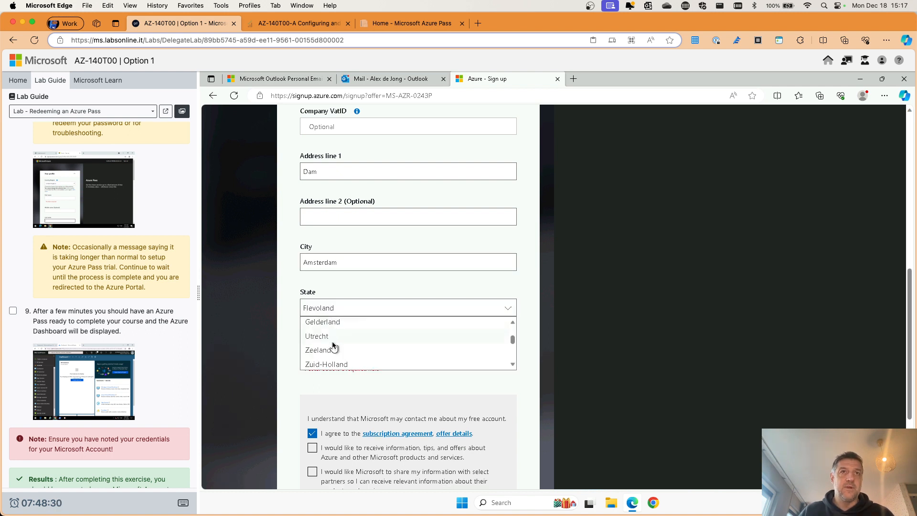
{"action": "scroll", "coordinate": [333, 346], "scroll_direction": "down", "scroll_amount": 2}
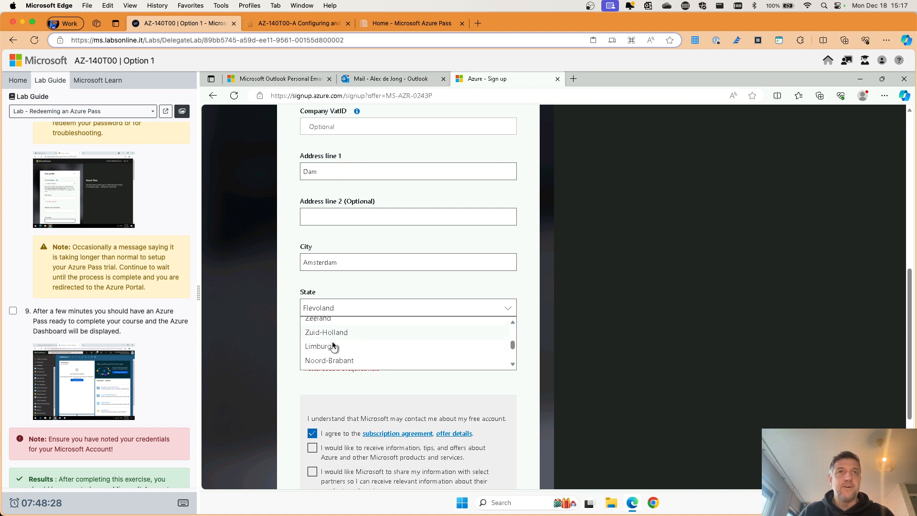
{"action": "scroll", "coordinate": [333, 347], "scroll_direction": "down", "scroll_amount": 2}
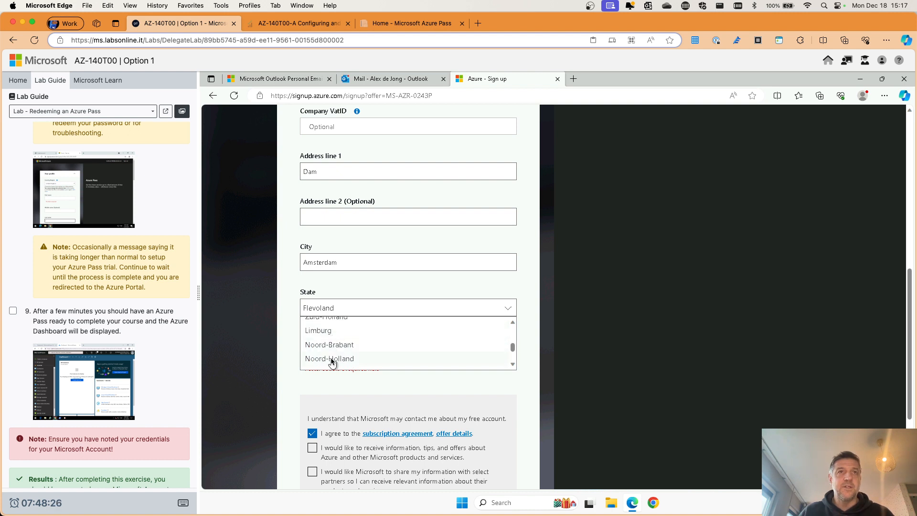
{"action": "left_click", "coordinate": [330, 356]}
{"action": "left_click", "coordinate": [335, 357]}
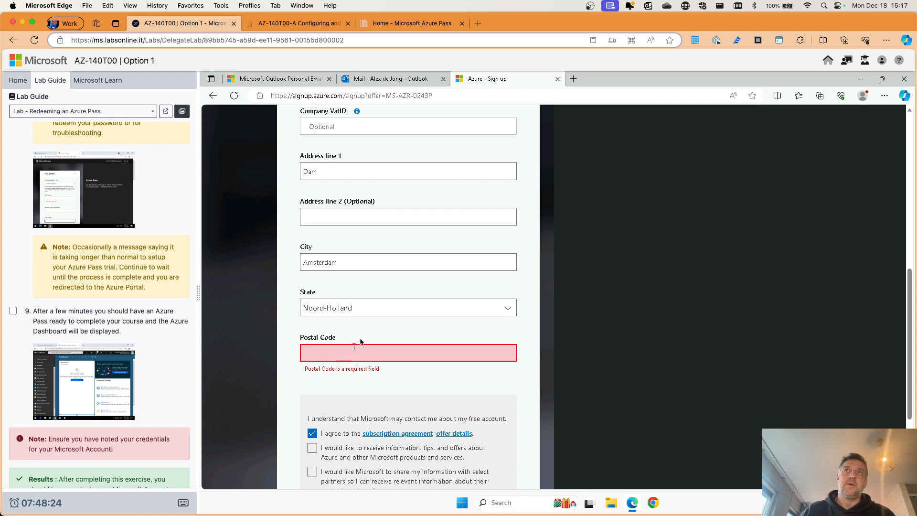
{"action": "left_click", "coordinate": [363, 356]}
{"action": "type", "text": "1000"}
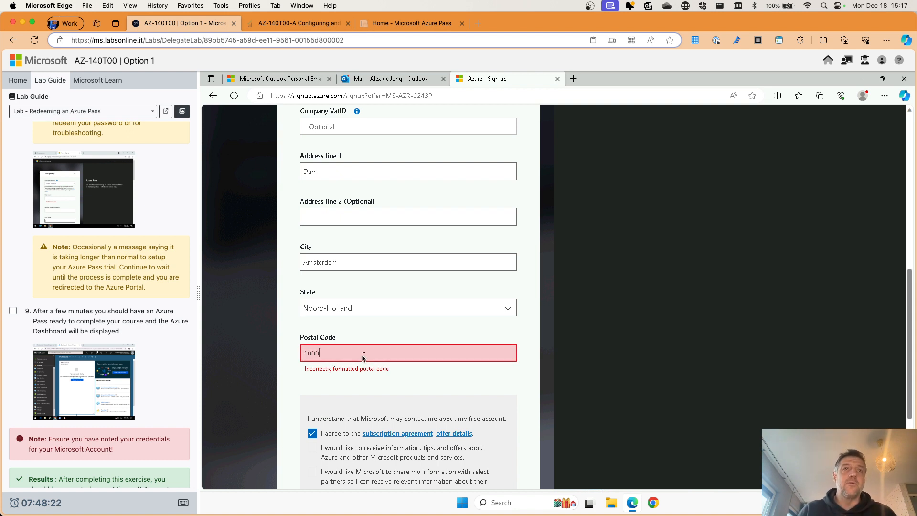
{"action": "type", "text": " AB"}
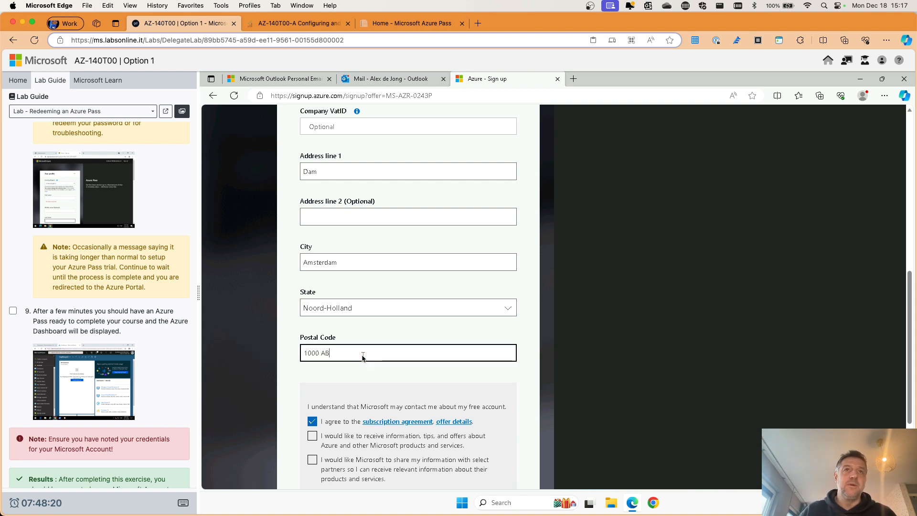
{"action": "scroll", "coordinate": [370, 378], "scroll_direction": "down", "scroll_amount": 1}
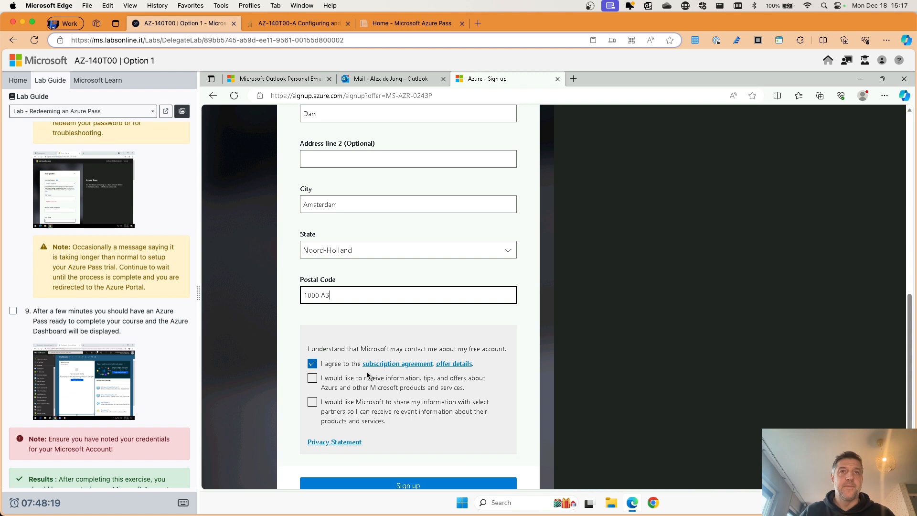
Step: Submit the sign-up form with the Dam, Amsterdam billing address and review the page
{"action": "left_click", "coordinate": [407, 486]}
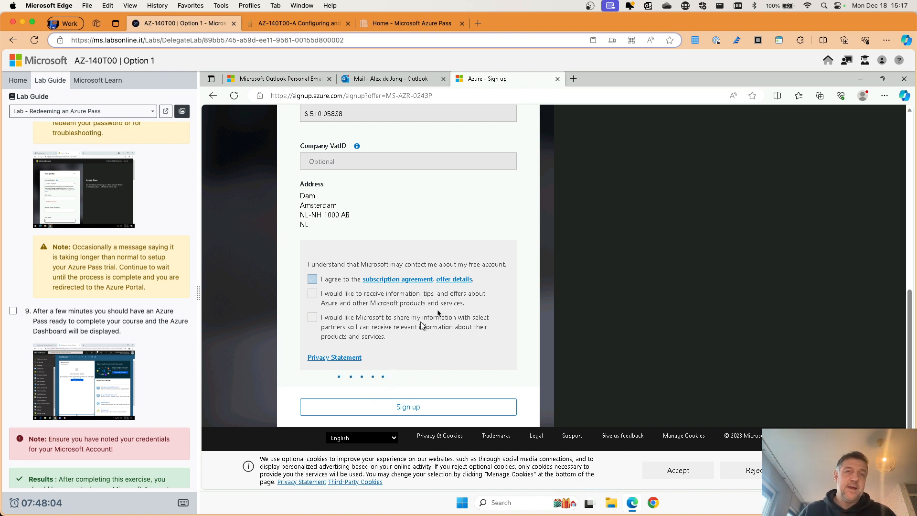
{"action": "scroll", "coordinate": [567, 251], "scroll_direction": "up", "scroll_amount": 7}
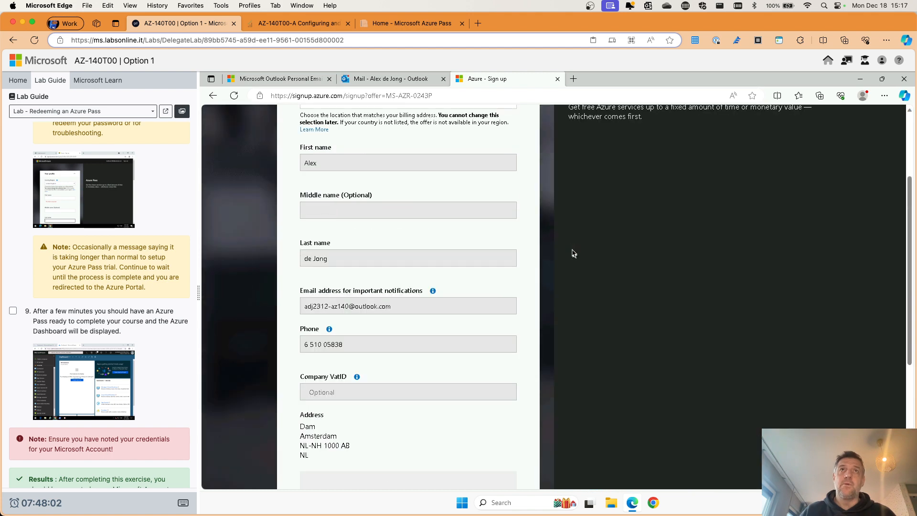
{"action": "scroll", "coordinate": [506, 276], "scroll_direction": "down", "scroll_amount": 8}
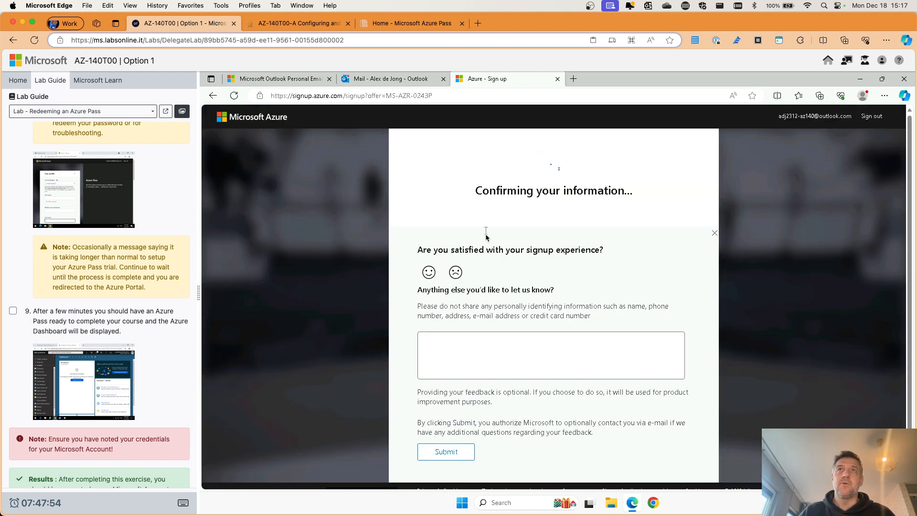
Step: Tick step 9 in the lab guide while Azure sets up the account
{"action": "scroll", "coordinate": [541, 190], "scroll_direction": "down", "scroll_amount": 2}
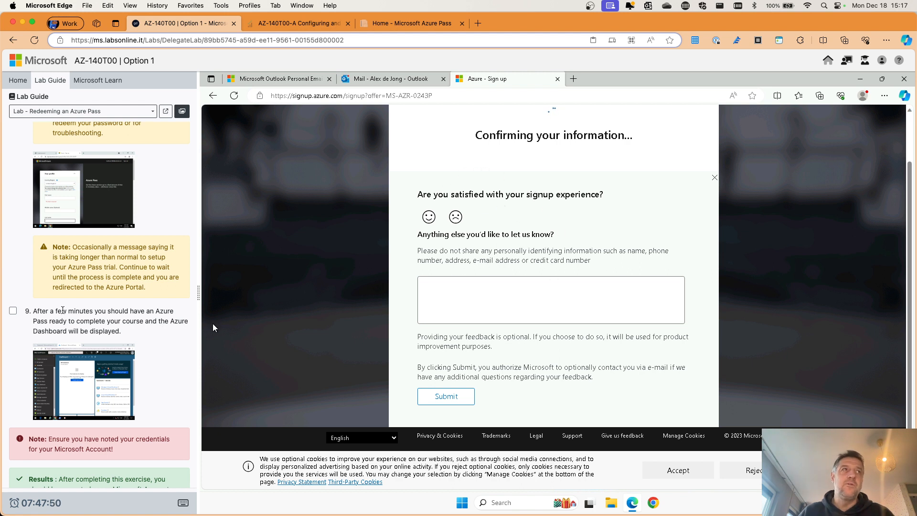
{"action": "left_click", "coordinate": [13, 311]}
{"action": "scroll", "coordinate": [54, 209], "scroll_direction": "up", "scroll_amount": 2}
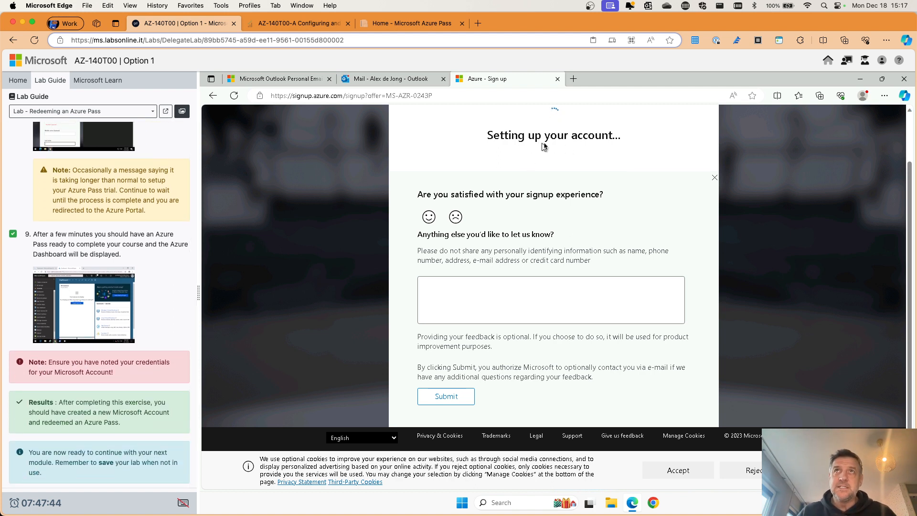
{"action": "scroll", "coordinate": [91, 299], "scroll_direction": "down", "scroll_amount": 1}
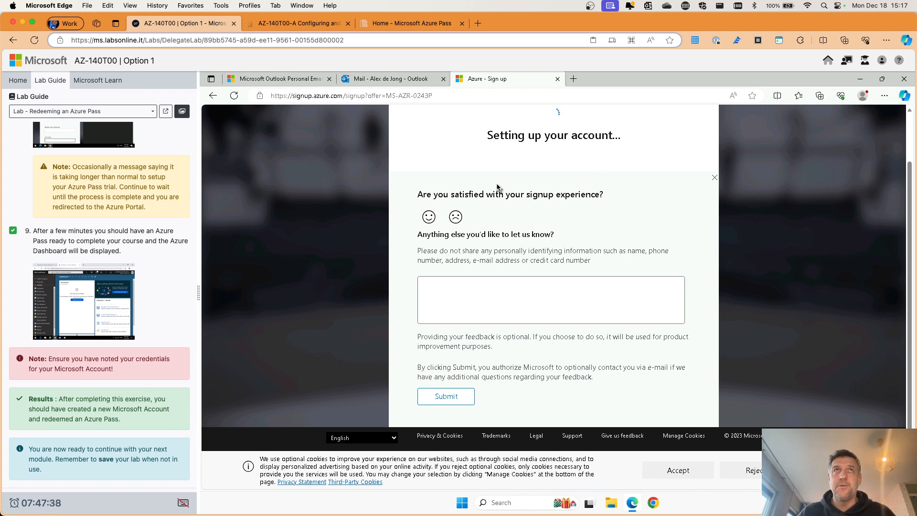
{"action": "left_click", "coordinate": [388, 81]}
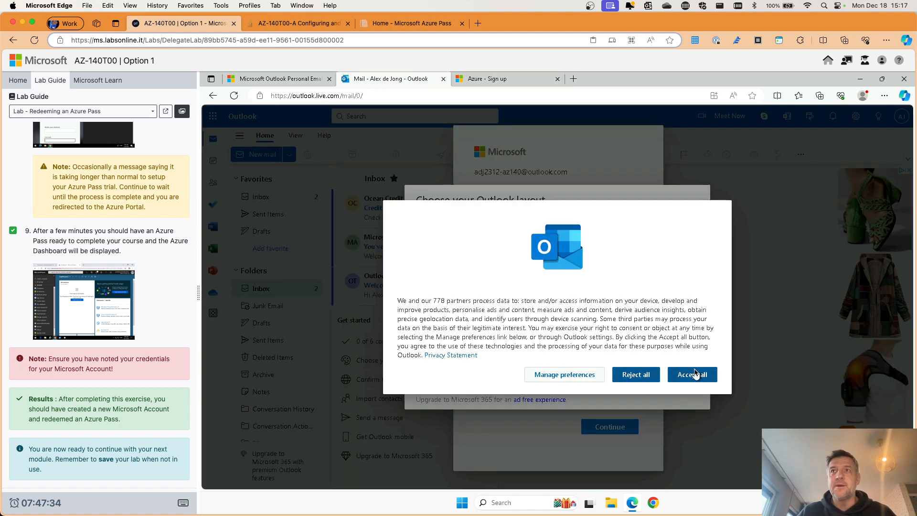
Step: Accept all cookies, choose the Mailbox layout, dismiss the welcome dialog and view the account details
{"action": "left_click", "coordinate": [695, 374]}
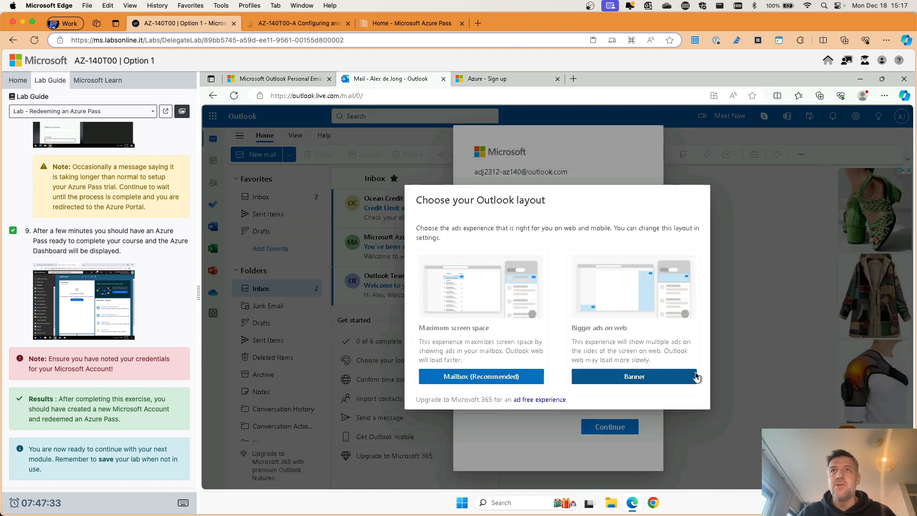
{"action": "left_click", "coordinate": [485, 372]}
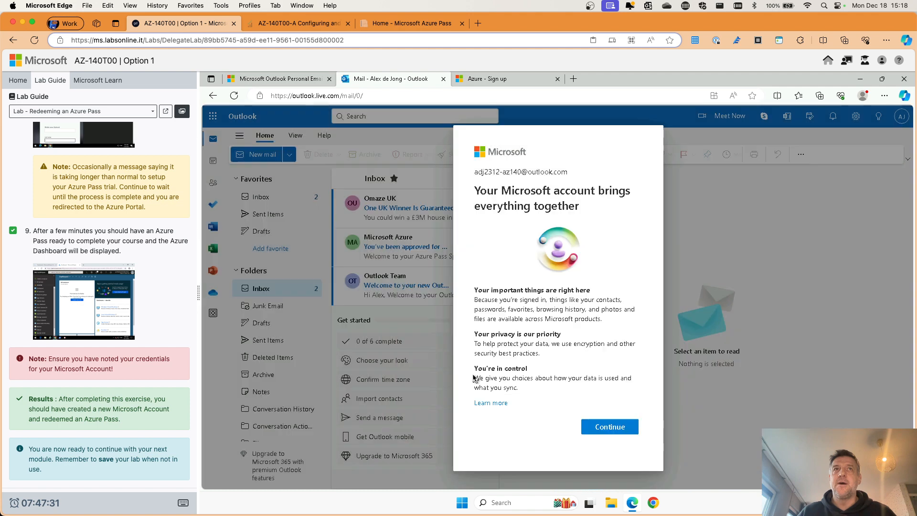
{"action": "left_click", "coordinate": [605, 431]}
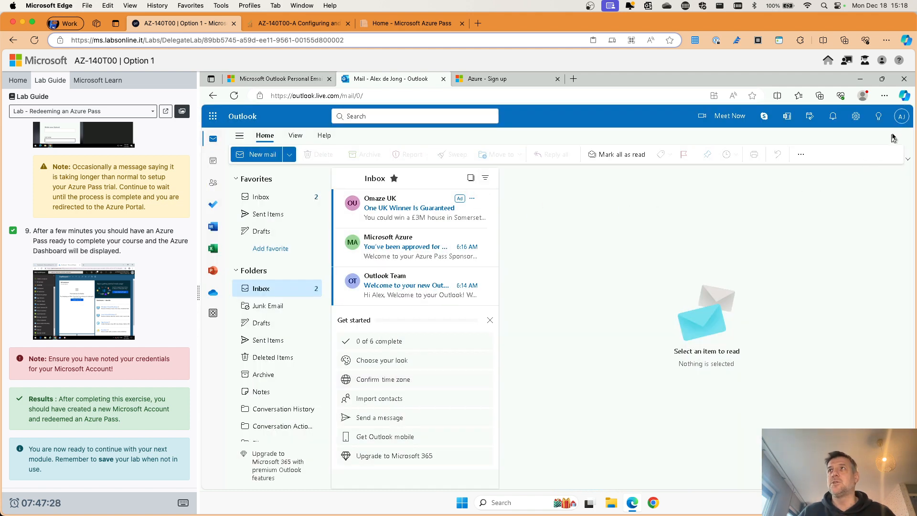
{"action": "left_click", "coordinate": [901, 116]}
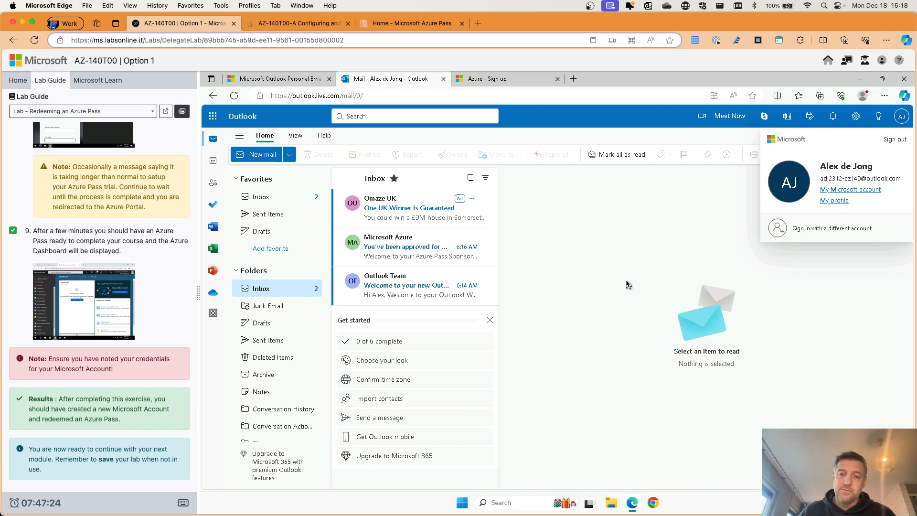
{"action": "key", "text": "super+space"}
{"action": "type", "text": "notes"}
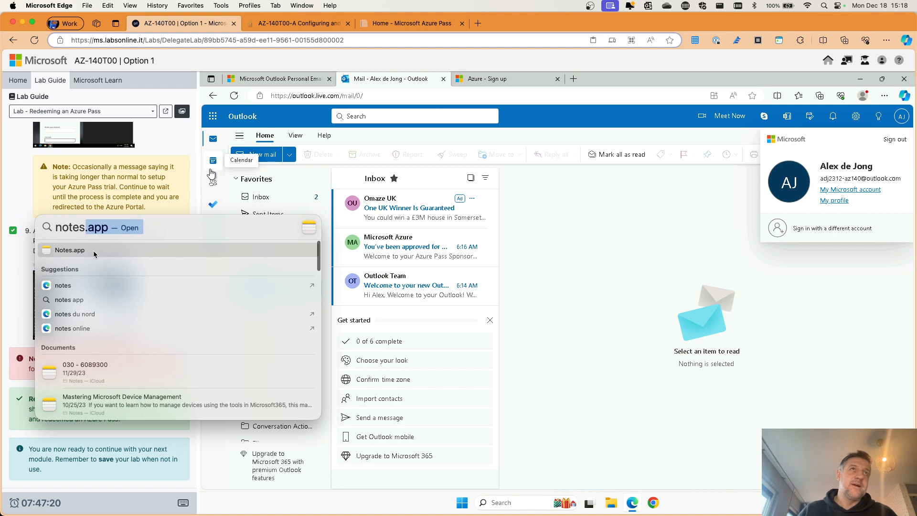
{"action": "double_click", "coordinate": [94, 252]}
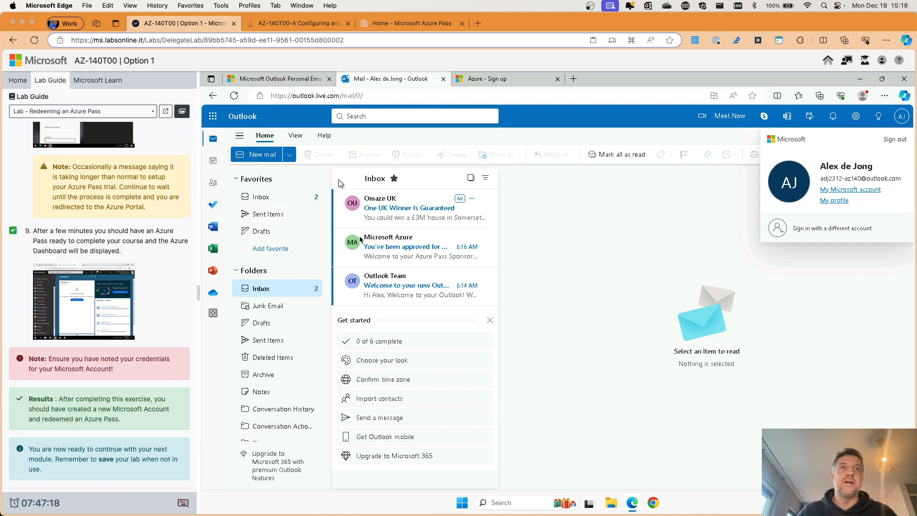
{"action": "left_click", "coordinate": [322, 120]}
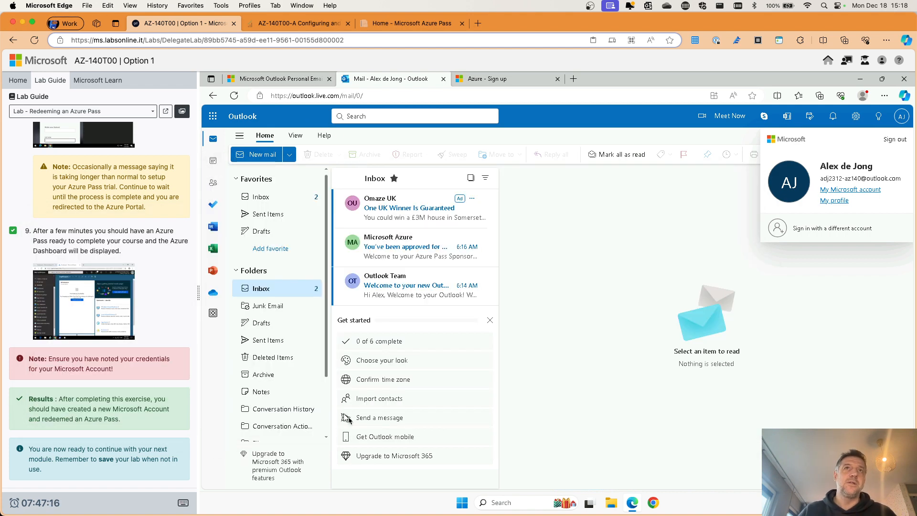
{"action": "key", "text": "ctrl+Up"}
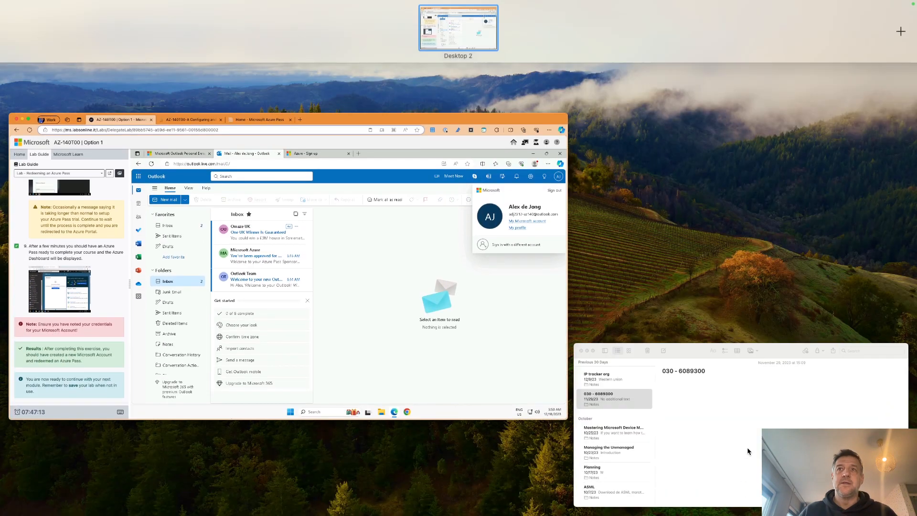
{"action": "left_click", "coordinate": [747, 448]}
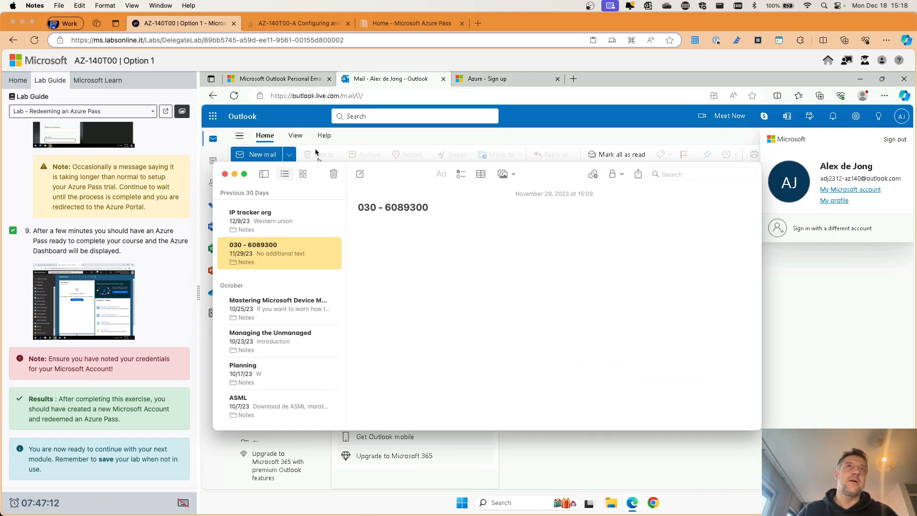
{"action": "left_click", "coordinate": [319, 161]}
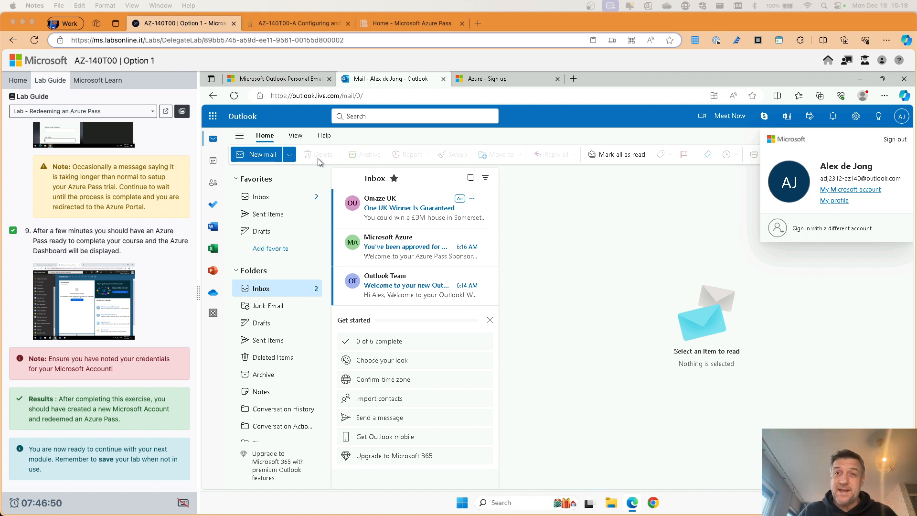
Step: Return to the Azure sign-up tab and wait until setup finishes and the portal Home loads
{"action": "left_click", "coordinate": [492, 86]}
{"action": "left_click", "coordinate": [492, 86]}
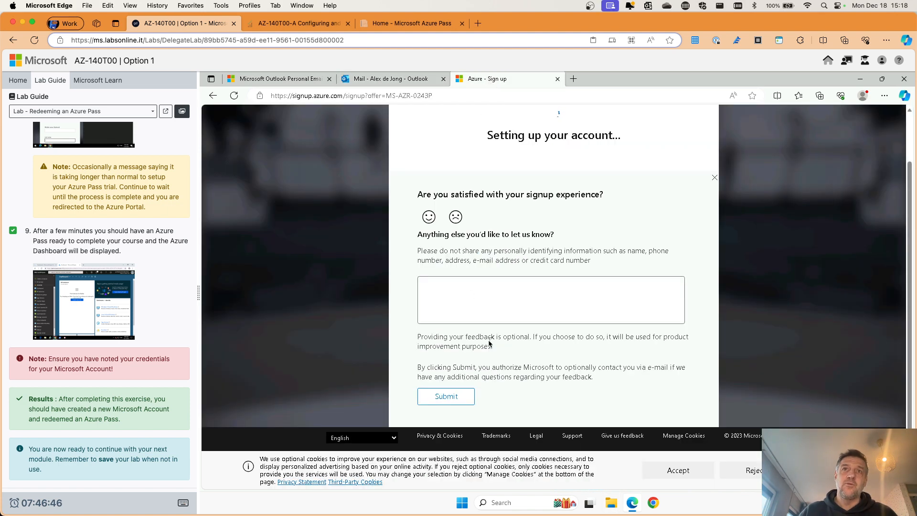
{"action": "scroll", "coordinate": [569, 253], "scroll_direction": "up", "scroll_amount": 2}
{"action": "scroll", "coordinate": [569, 252], "scroll_direction": "down", "scroll_amount": 2}
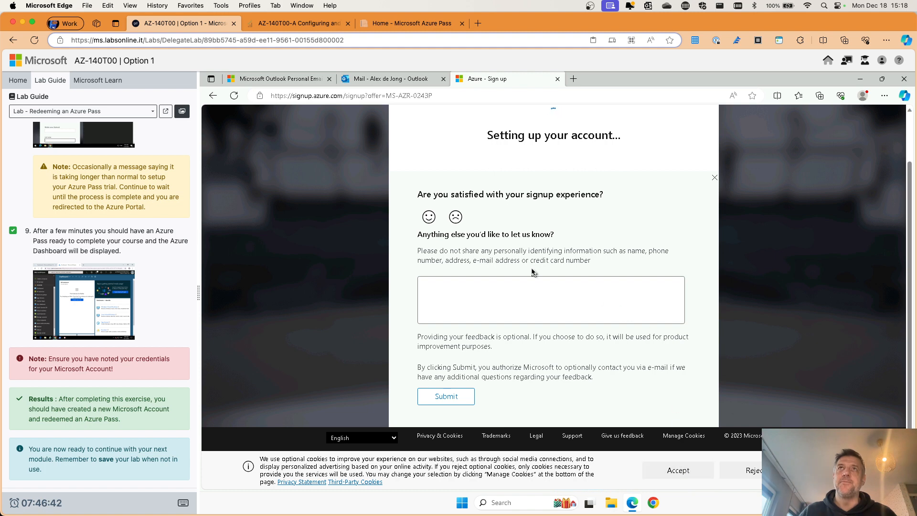
{"action": "scroll", "coordinate": [533, 272], "scroll_direction": "up", "scroll_amount": 2}
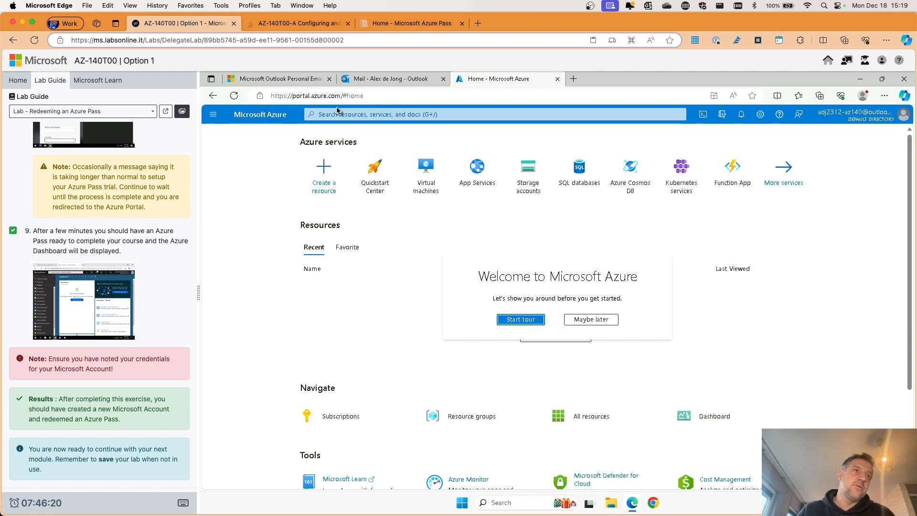
Step: Skip the welcome tour with 'Maybe later' and list subscriptions, showing Azure Pass - Sponsorship active
{"action": "scroll", "coordinate": [151, 383], "scroll_direction": "up", "scroll_amount": 1}
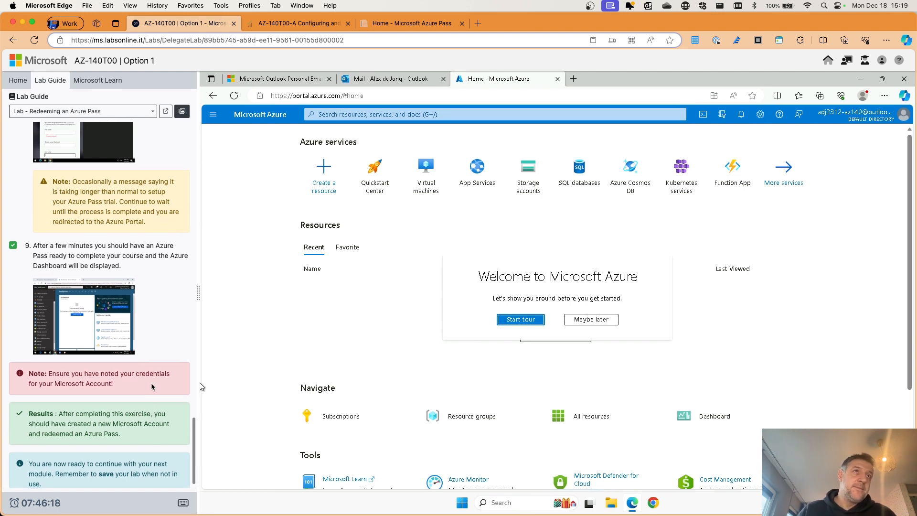
{"action": "left_click", "coordinate": [589, 320]}
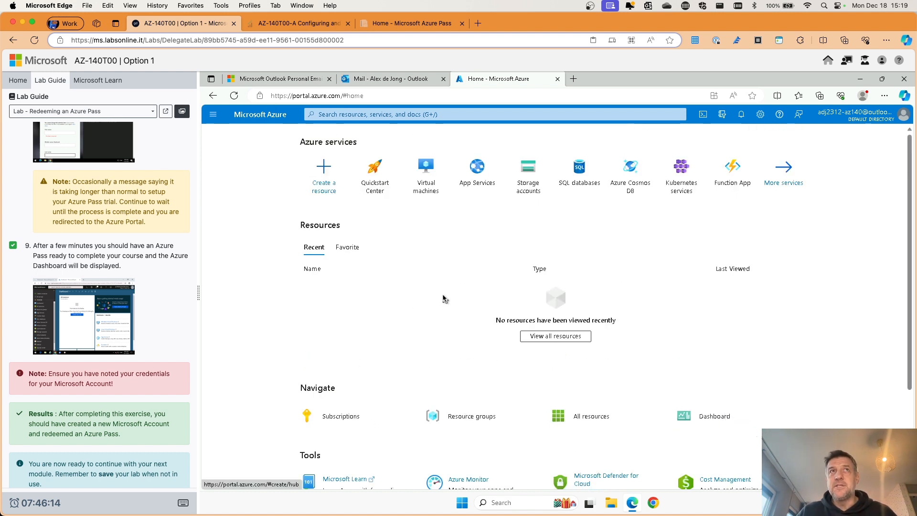
{"action": "left_click", "coordinate": [342, 417]}
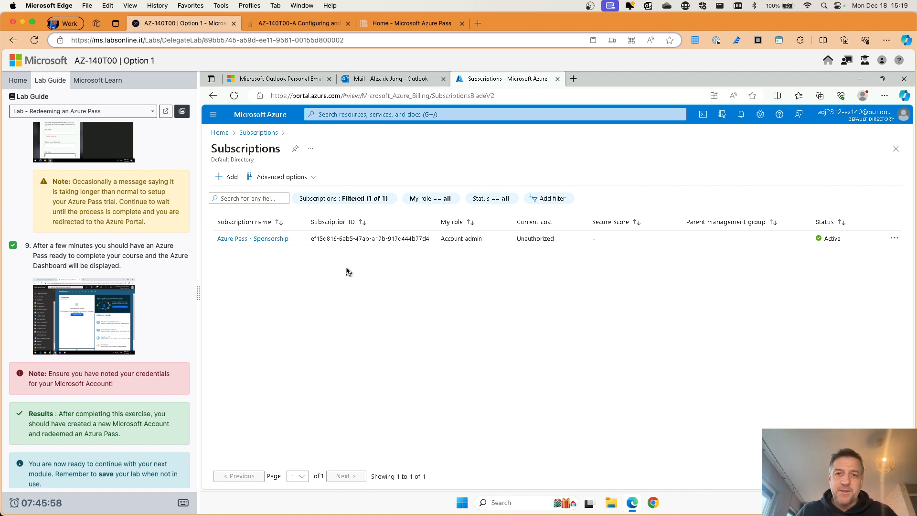
Step: In a new tab, search Bing for 'microsoft azure pass sponsorship' and open the Microsoft Azure Sponsorships | Welcome result
{"action": "left_click", "coordinate": [573, 80]}
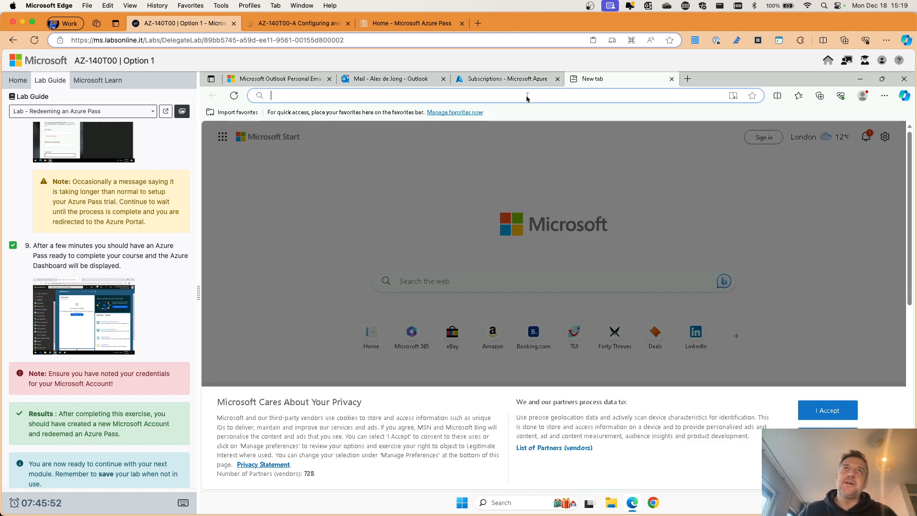
{"action": "left_click", "coordinate": [828, 410]}
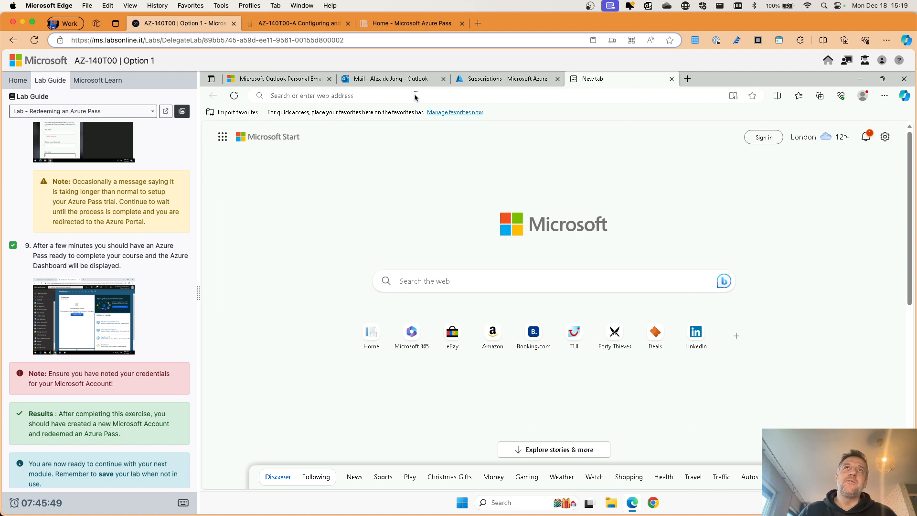
{"action": "left_click", "coordinate": [415, 96]}
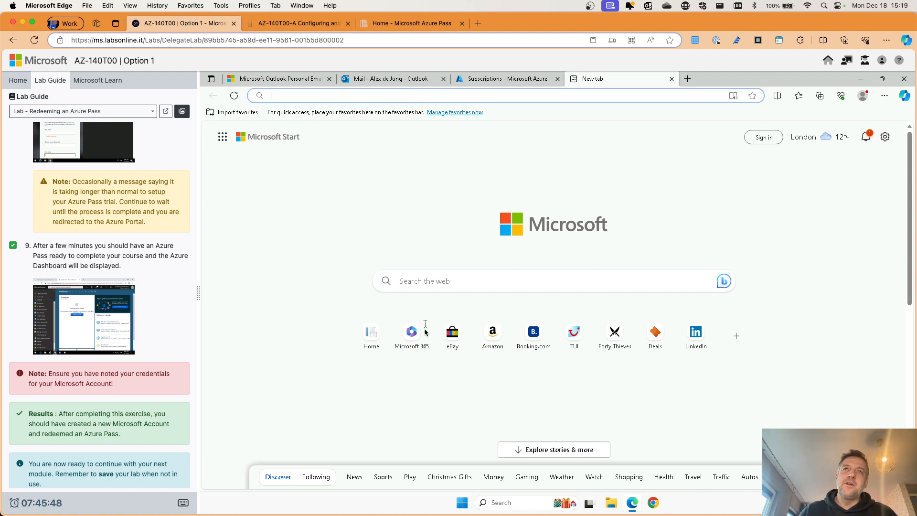
{"action": "left_click", "coordinate": [436, 280]}
{"action": "type", "text": "mi"}
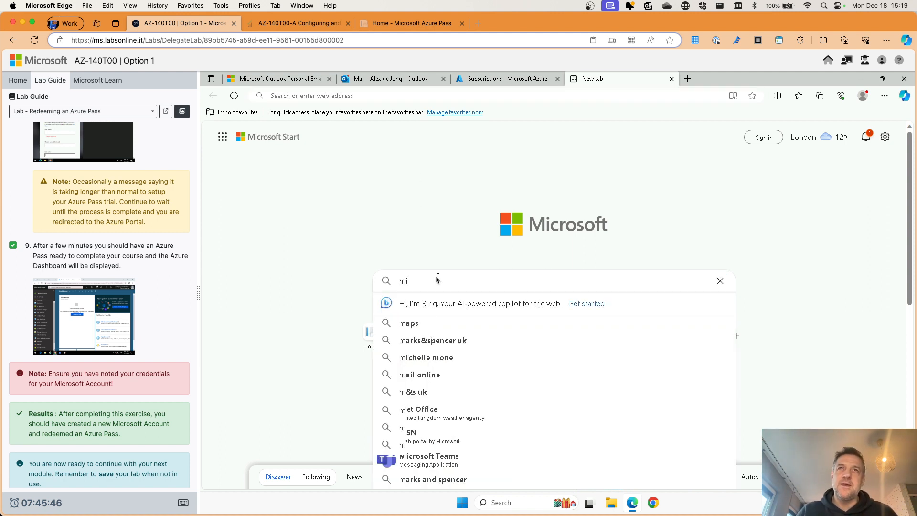
{"action": "type", "text": "crosoftazure"}
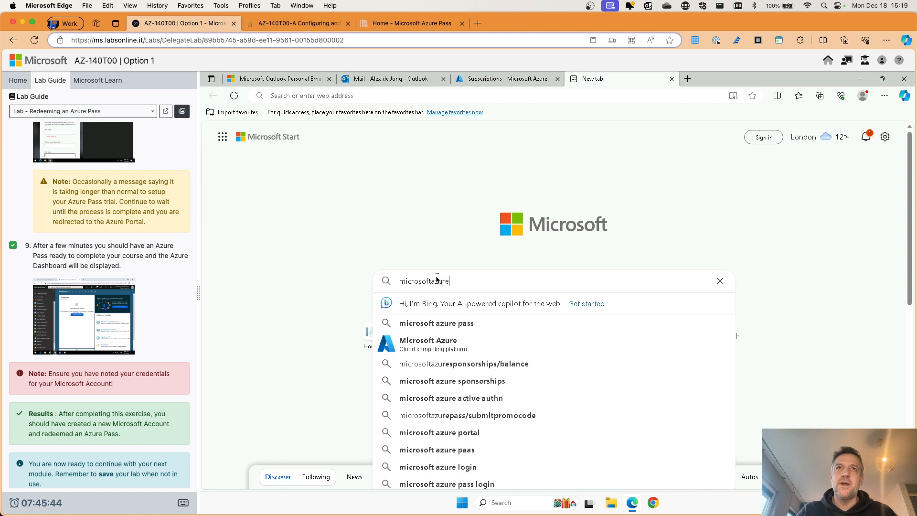
{"action": "type", "text": "pass"}
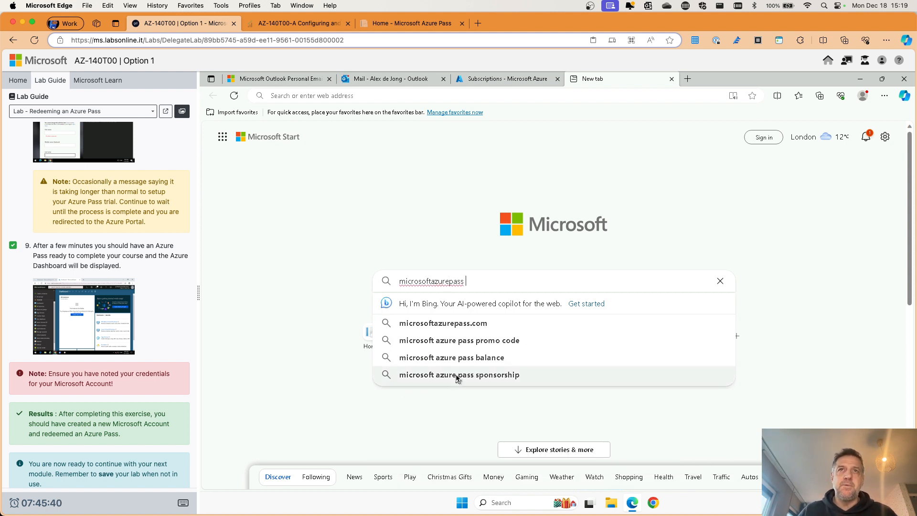
{"action": "left_click", "coordinate": [458, 378]}
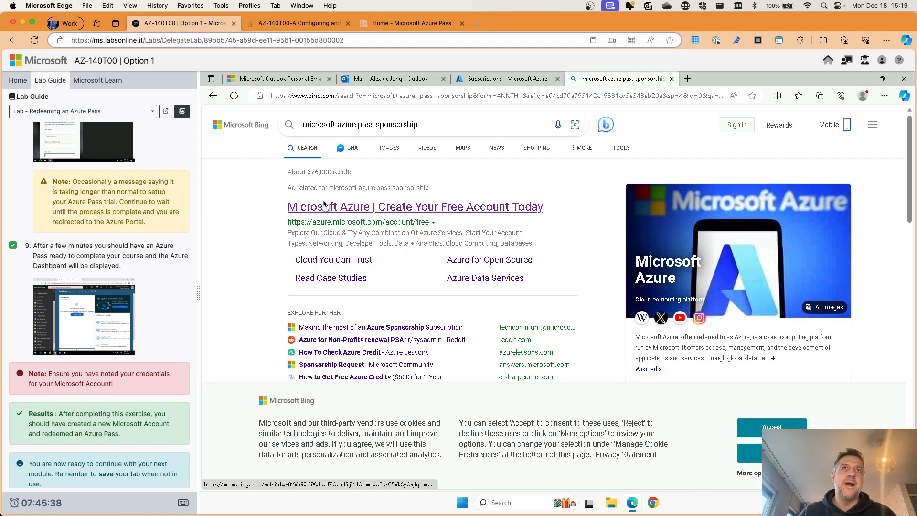
{"action": "left_click", "coordinate": [755, 430]}
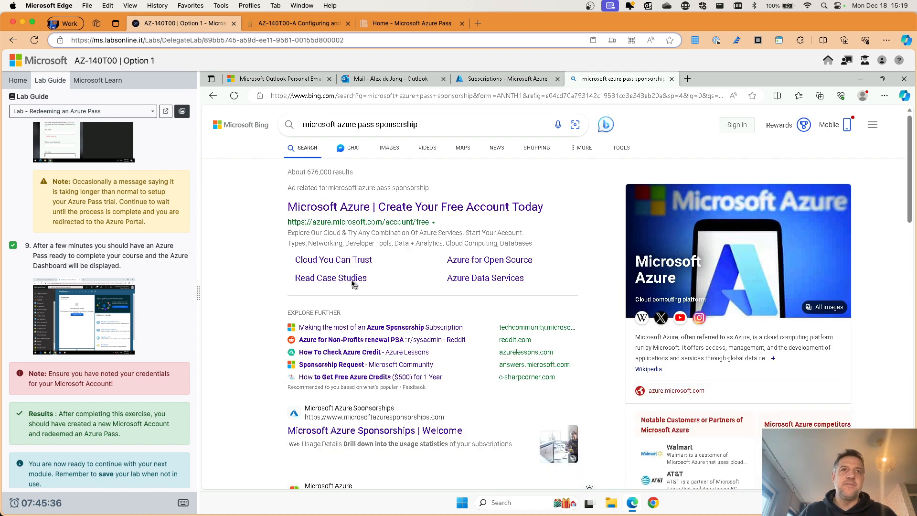
{"action": "scroll", "coordinate": [354, 285], "scroll_direction": "down", "scroll_amount": 2}
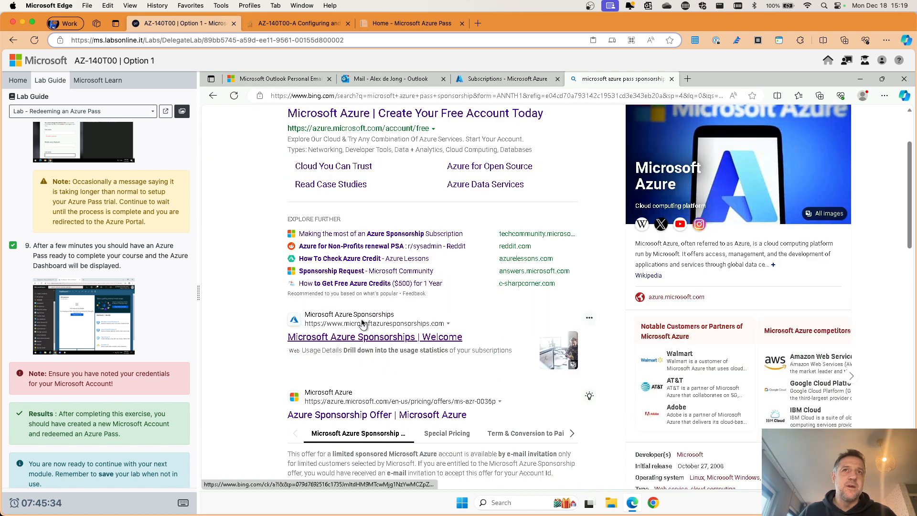
{"action": "left_click", "coordinate": [393, 338]}
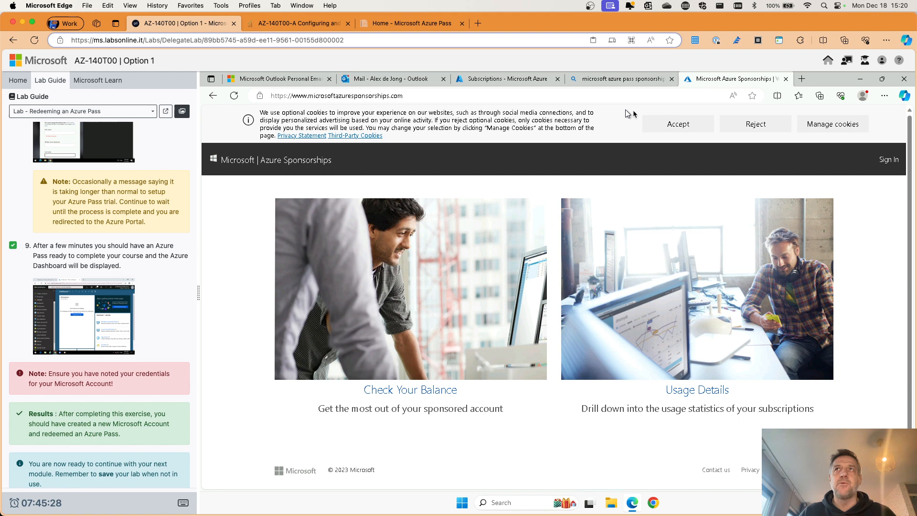
Step: Accept the cookie banner and check the balance: 50 USD credit, 0 used, 50 remaining
{"action": "left_click", "coordinate": [676, 123]}
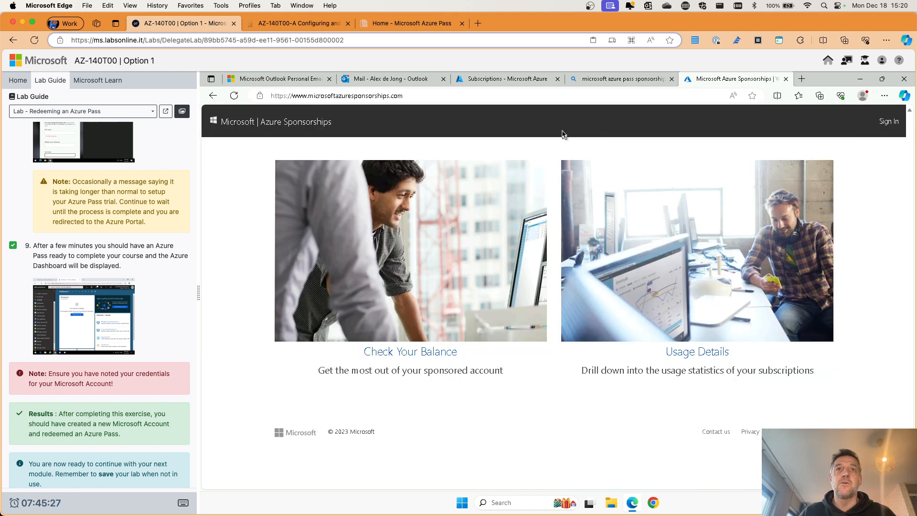
{"action": "left_click", "coordinate": [414, 353]}
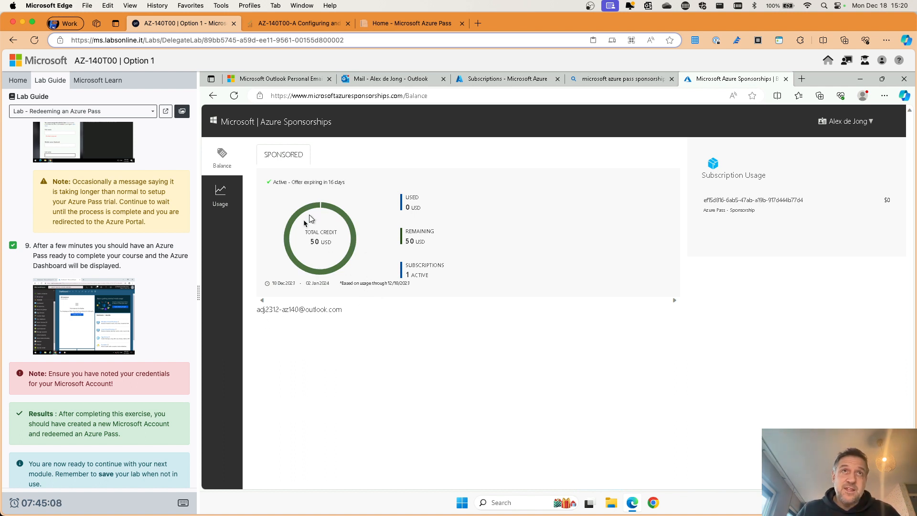
{"action": "mouse_move", "coordinate": [327, 276]}
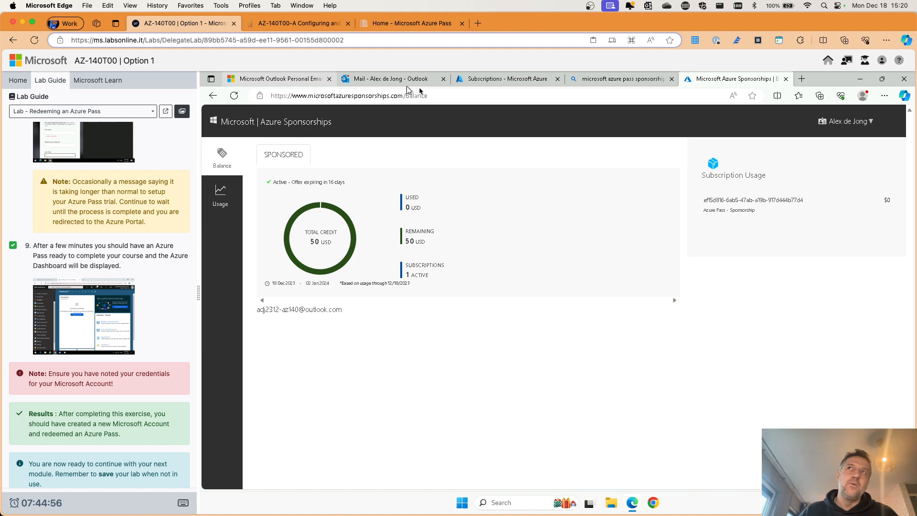
Step: Switch back to the Subscriptions tab and return to the Azure portal Home via the logo
{"action": "left_click", "coordinate": [514, 81]}
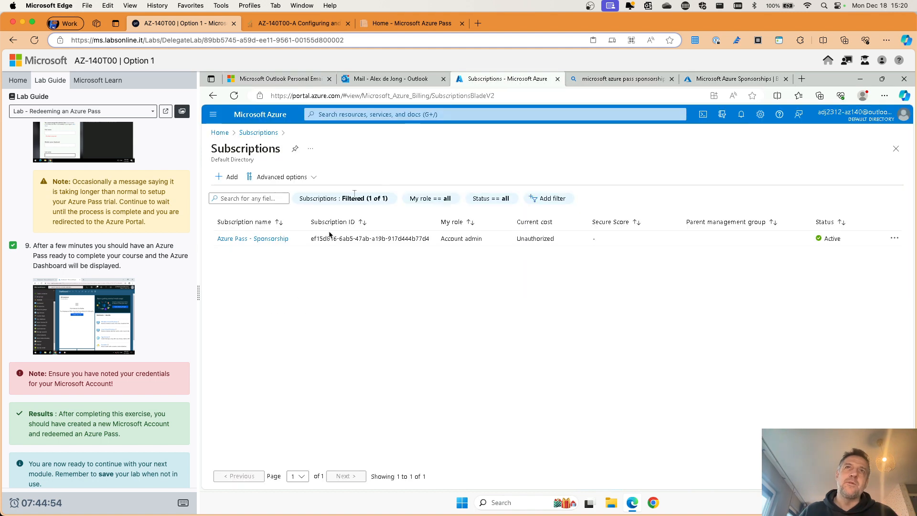
{"action": "left_click", "coordinate": [261, 115]}
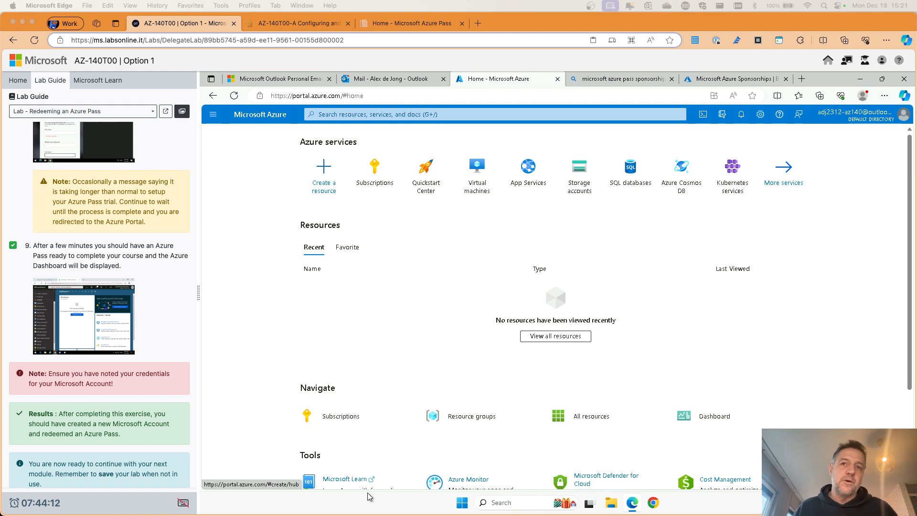
{"action": "mouse_move", "coordinate": [633, 501]}
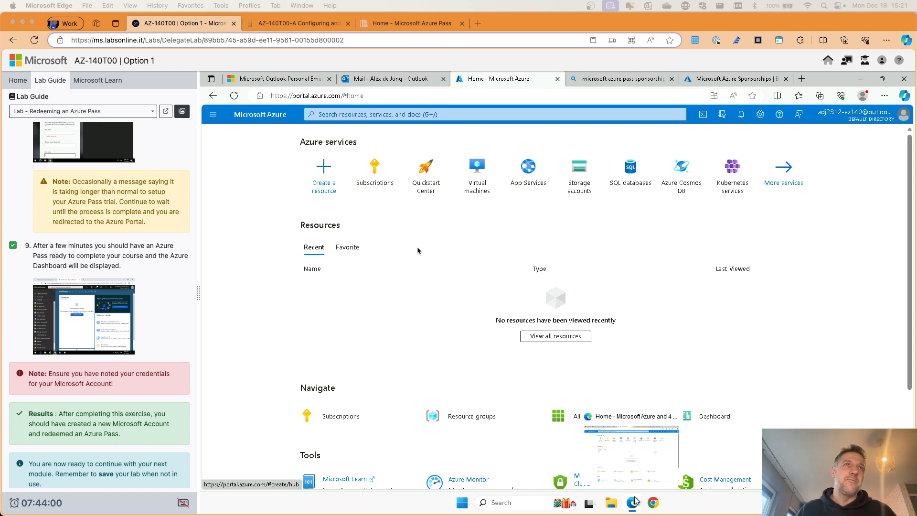
Step: Switch the lab guide to 'Lab 01 01 - Prepare for deployment of AVD ADDS'
{"action": "scroll", "coordinate": [156, 362], "scroll_direction": "down", "scroll_amount": 1}
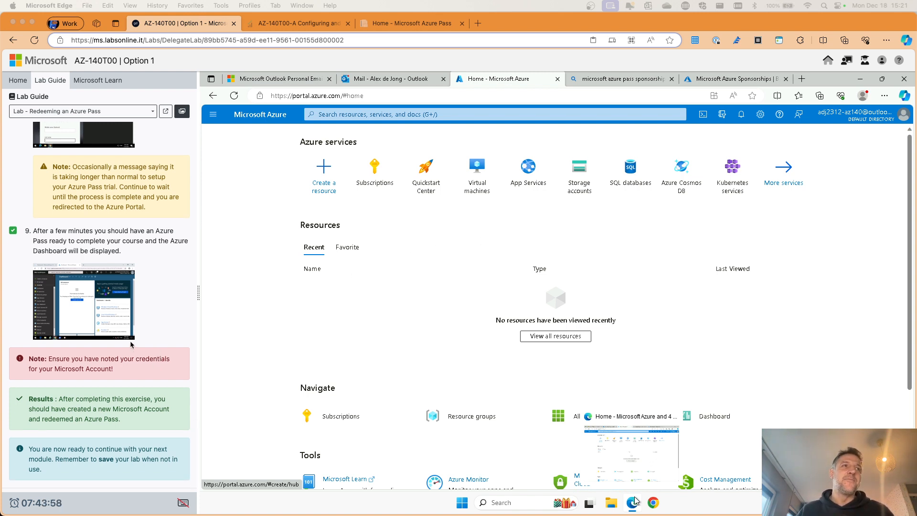
{"action": "scroll", "coordinate": [131, 344], "scroll_direction": "up", "scroll_amount": 15}
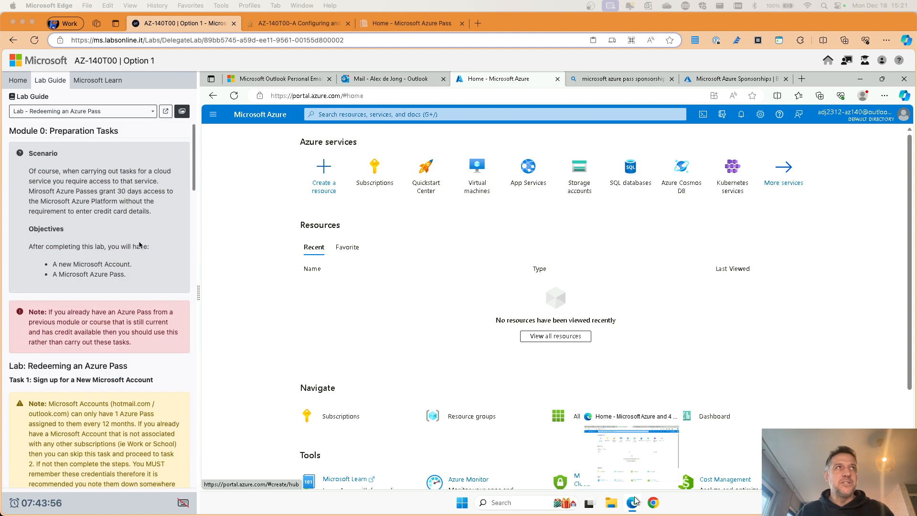
{"action": "left_click", "coordinate": [122, 111]}
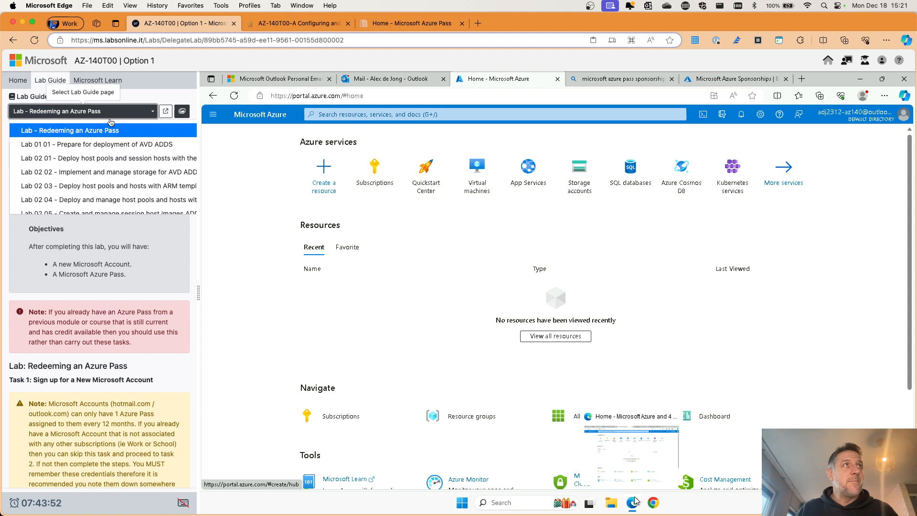
{"action": "left_click", "coordinate": [88, 141]}
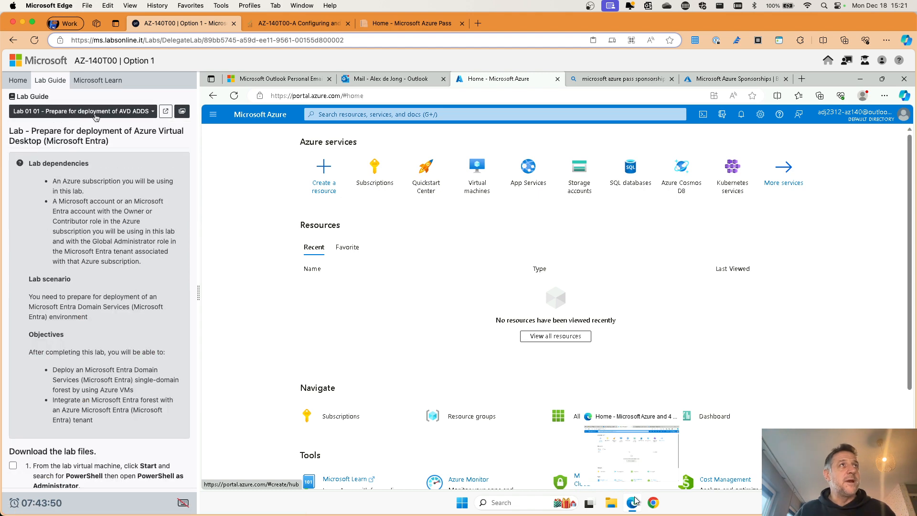